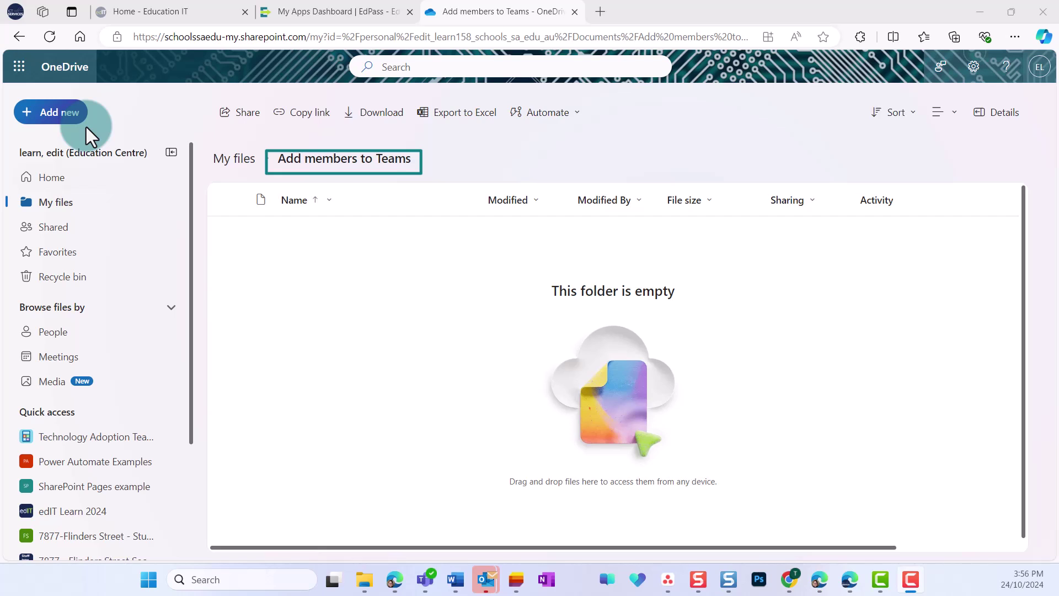
# Create a new Excel workbook with Name in A1 and Email Address in B1.
pyautogui.click(81, 117)
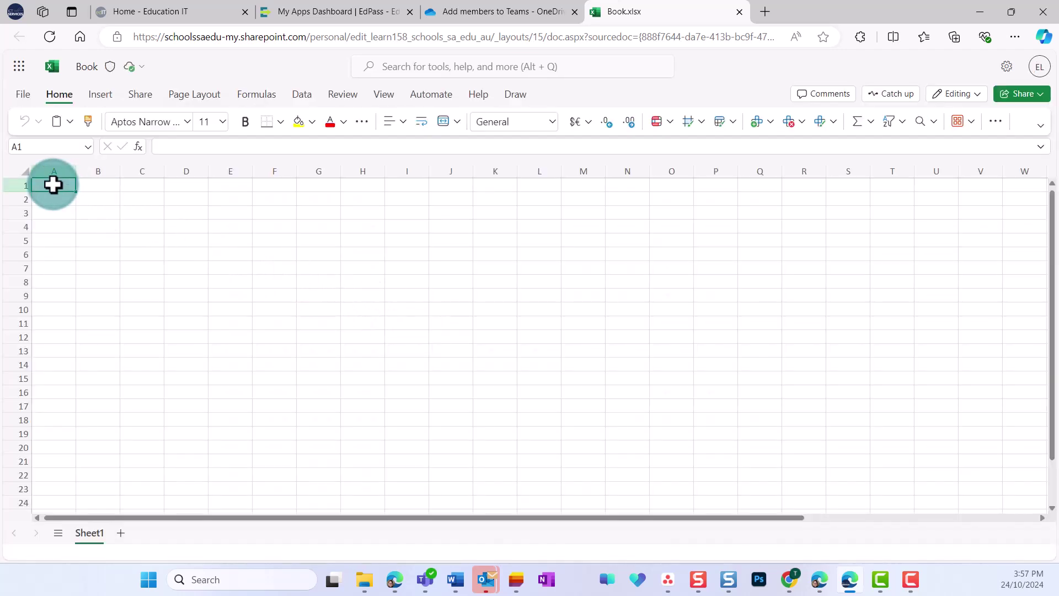
pyautogui.write('Name')
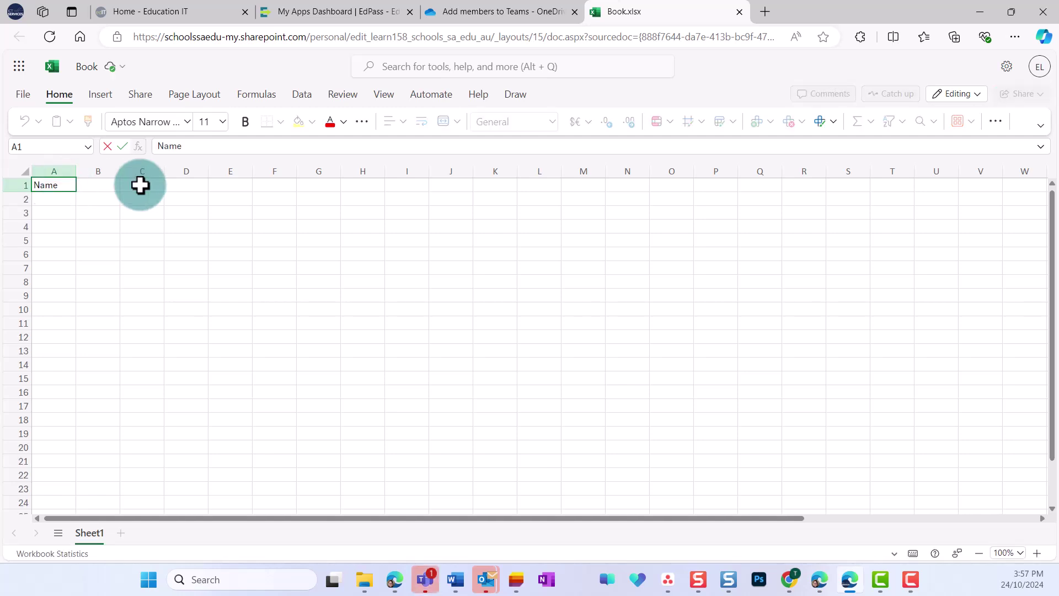
pyautogui.click(91, 187)
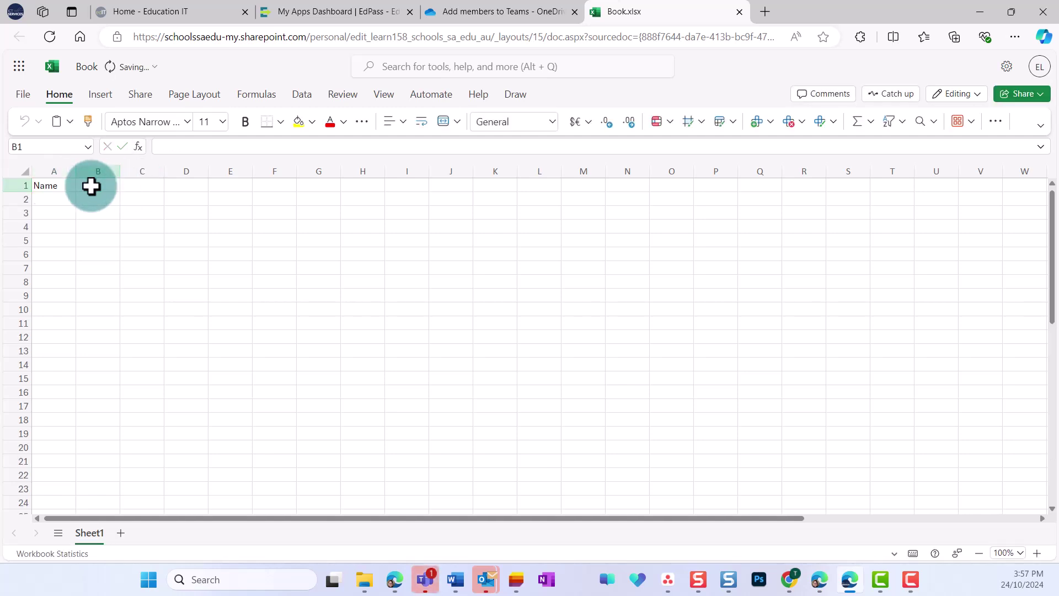
pyautogui.write('mail Address')
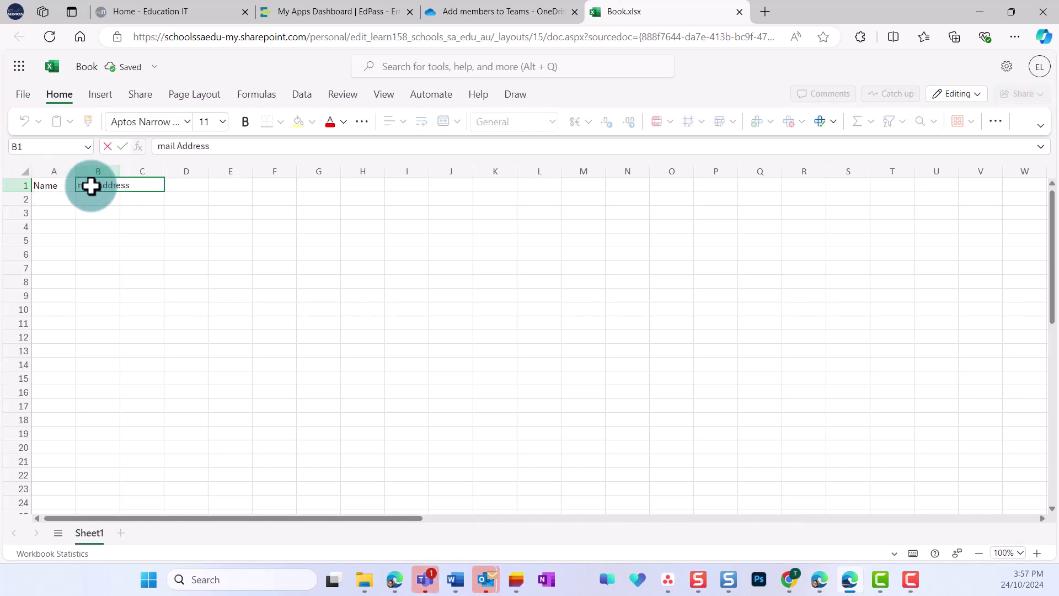
# Paste the five members' names and email addresses below the headings and correct the B1 heading.
pyautogui.moveTo(50, 197); pyautogui.dragTo(120, 305)
pyautogui.hotkey('ctrl', 'v')
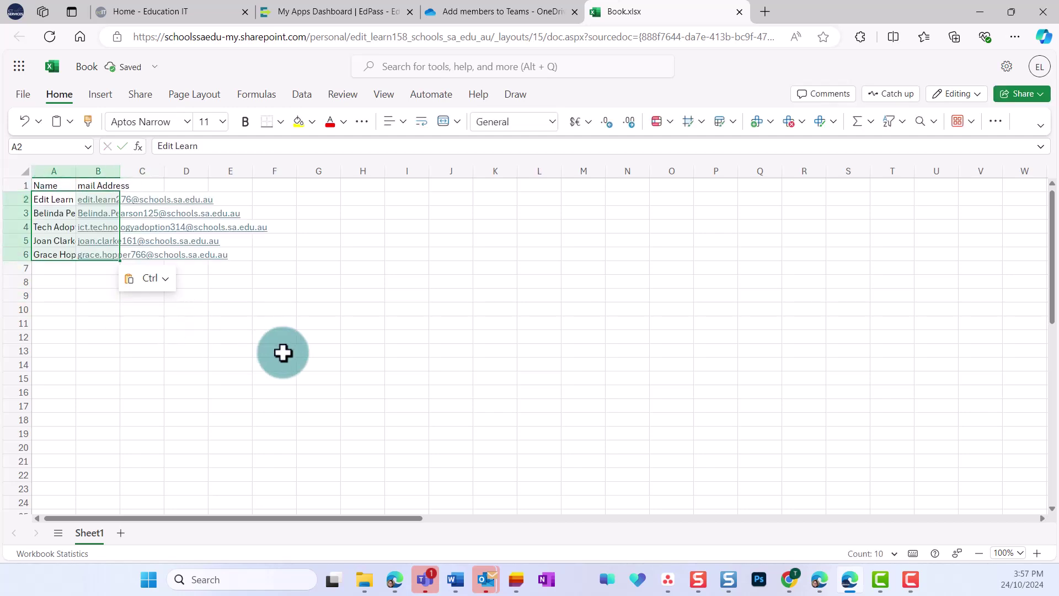
pyautogui.click(283, 353)
pyautogui.click(90, 185)
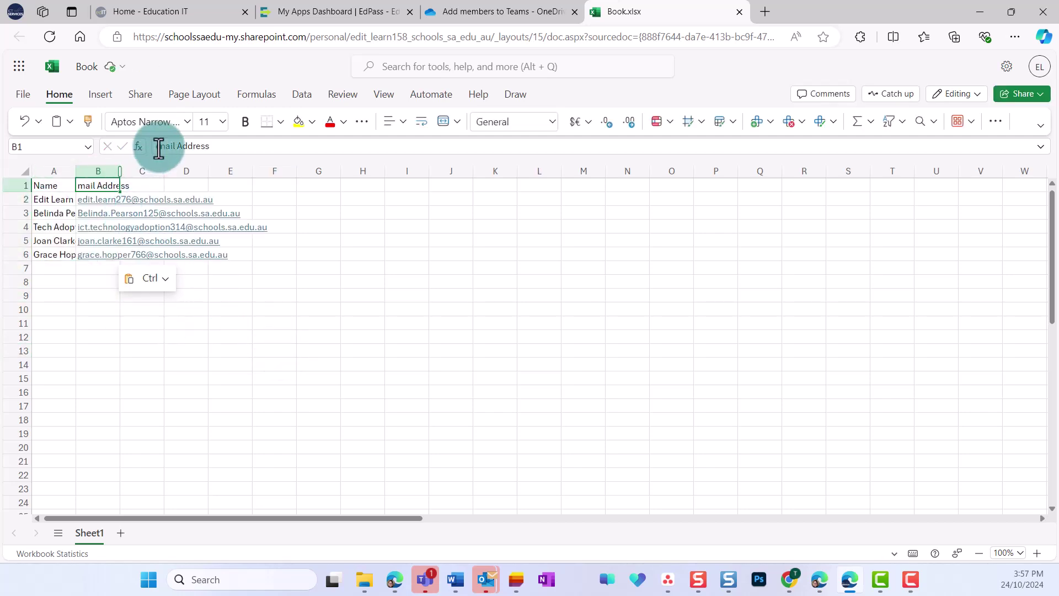
pyautogui.click(159, 147)
pyautogui.write('E')
pyautogui.click(243, 297)
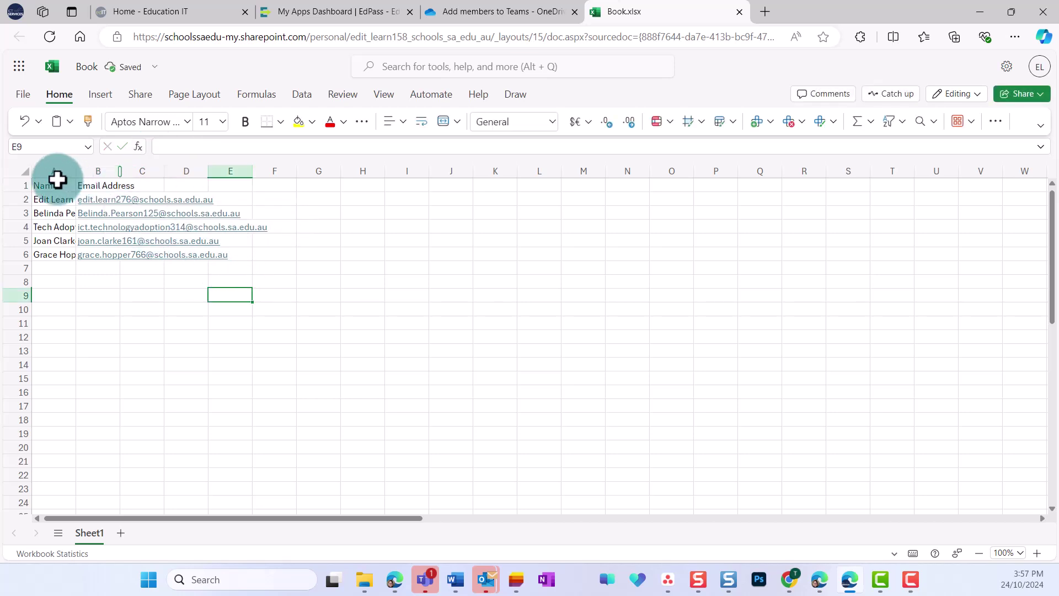
pyautogui.moveTo(55, 185); pyautogui.dragTo(97, 253)
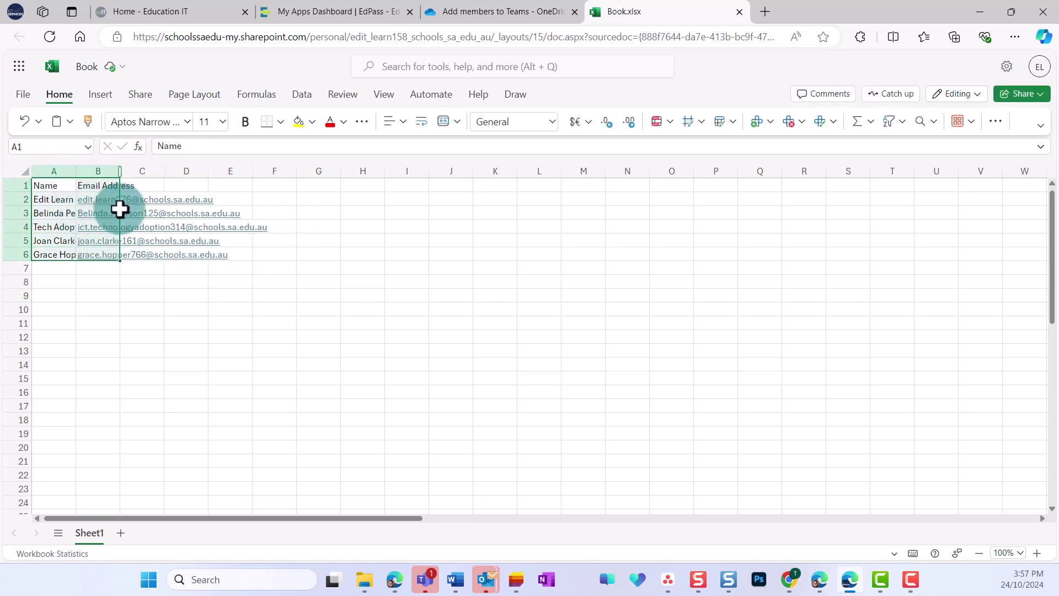
# Turn the name and email list into a table with headers named 'members'.
pyautogui.click(101, 94)
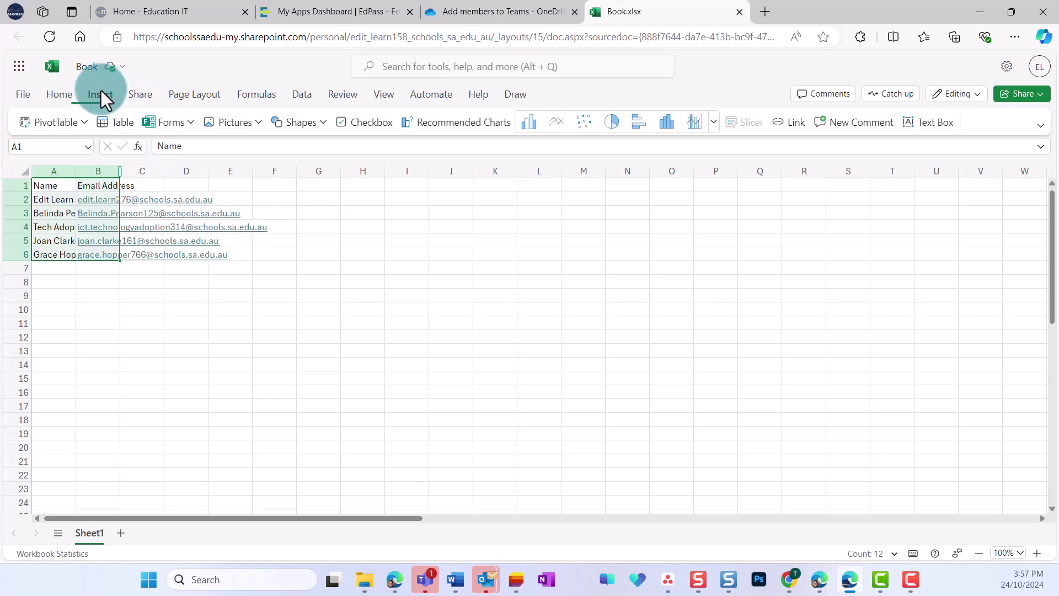
pyautogui.click(105, 122)
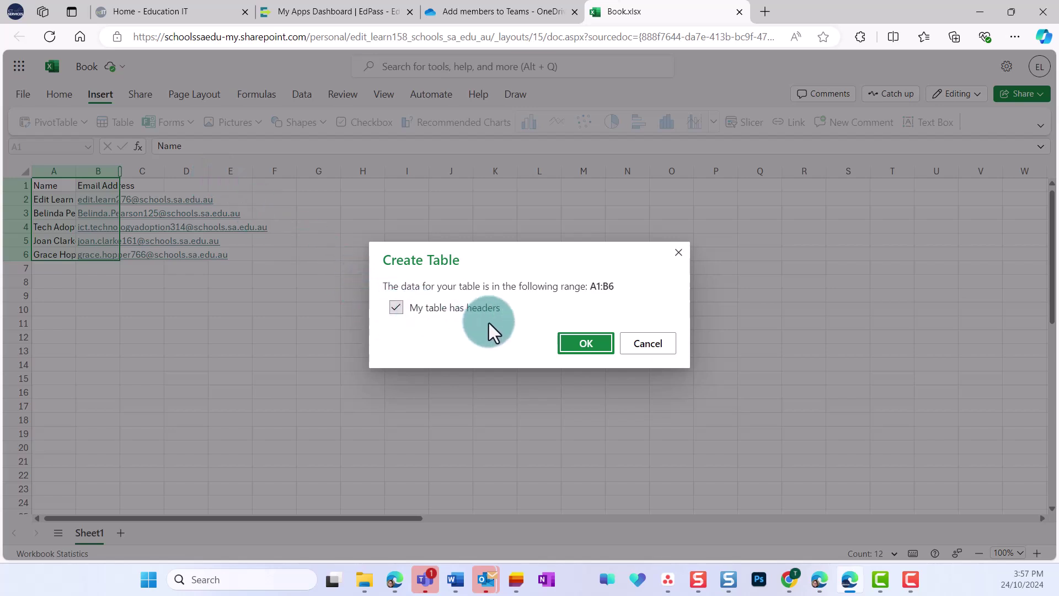
pyautogui.click(583, 347)
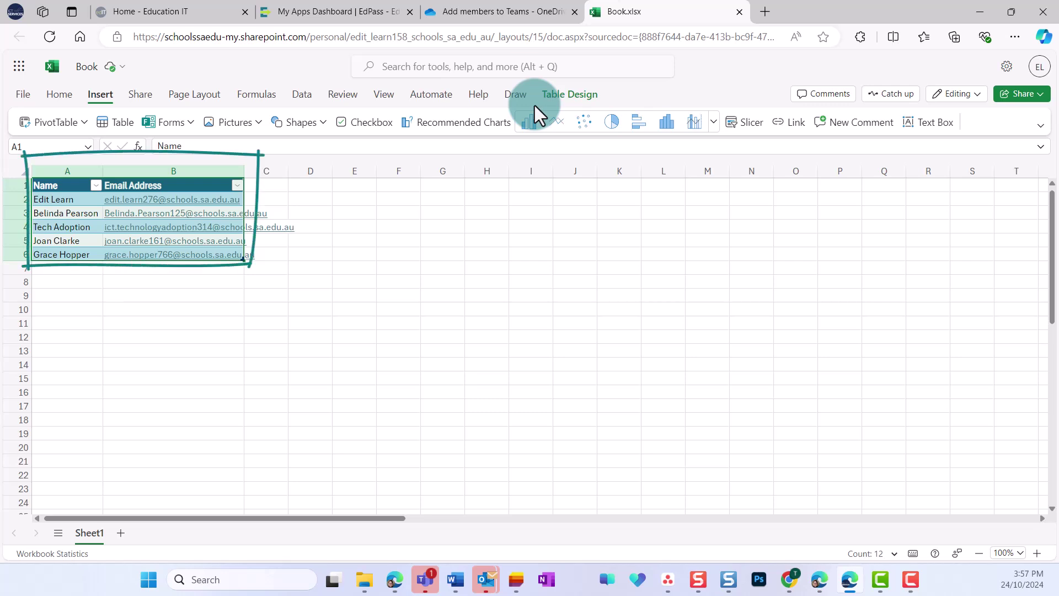
pyautogui.click(551, 99)
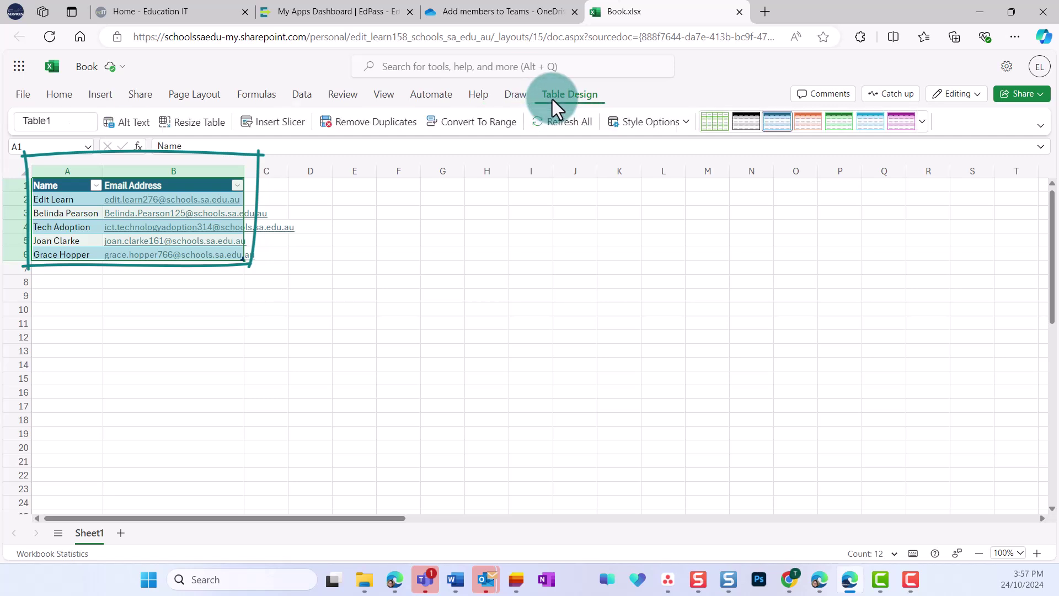
pyautogui.doubleClick(58, 123)
pyautogui.write('membe')
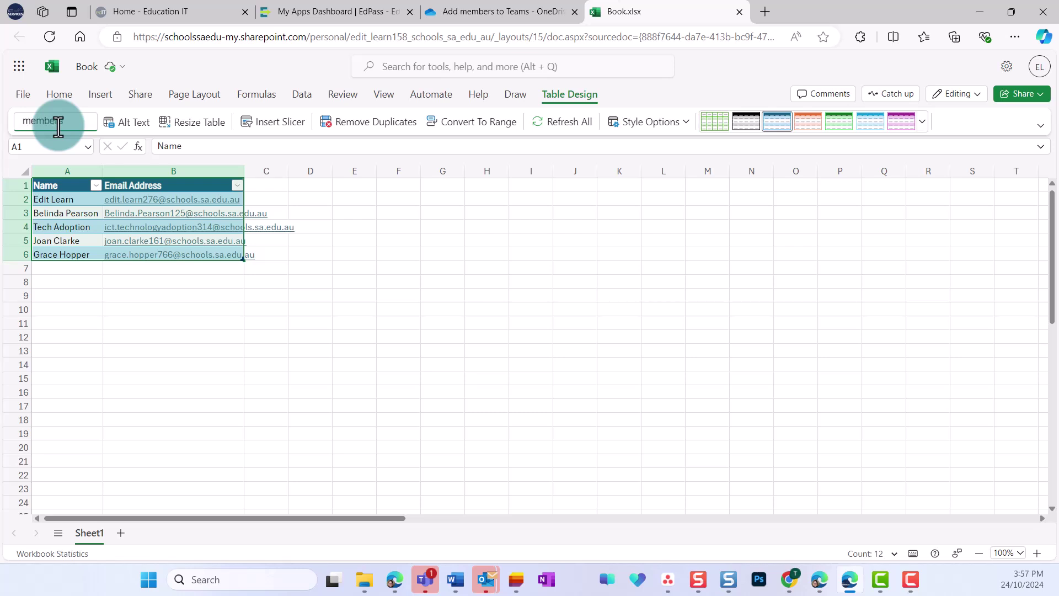
pyautogui.write('rs')
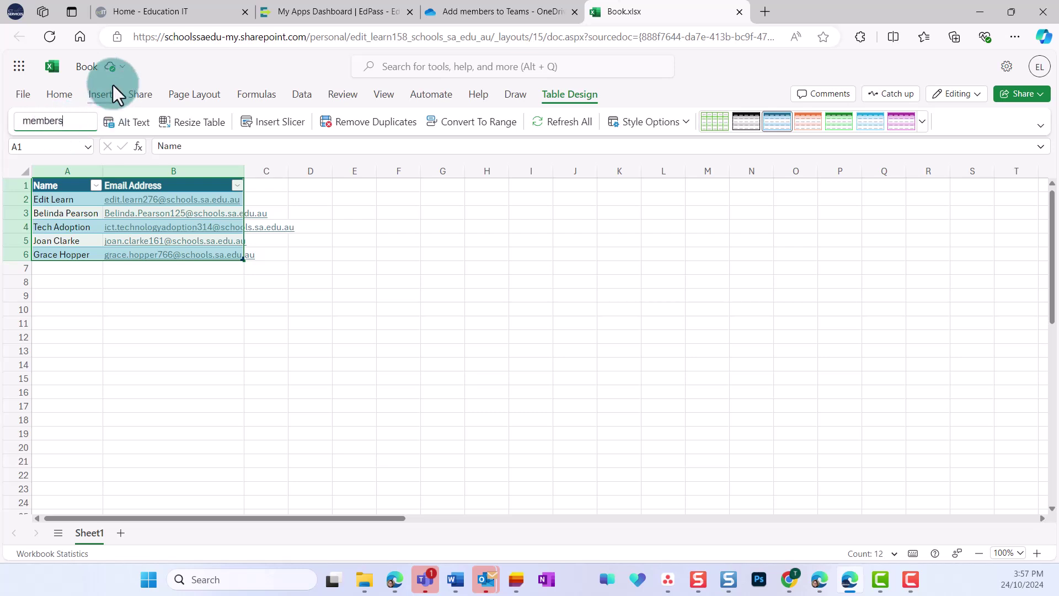
# Rename the workbook to 'Members to add'.
pyautogui.click(87, 67)
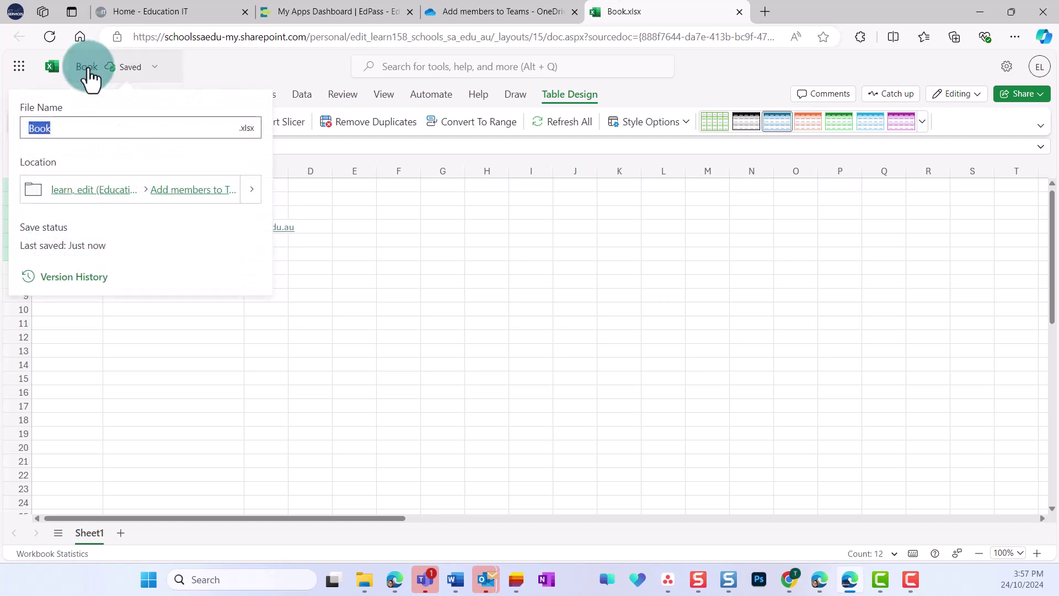
pyautogui.write('Members to a')
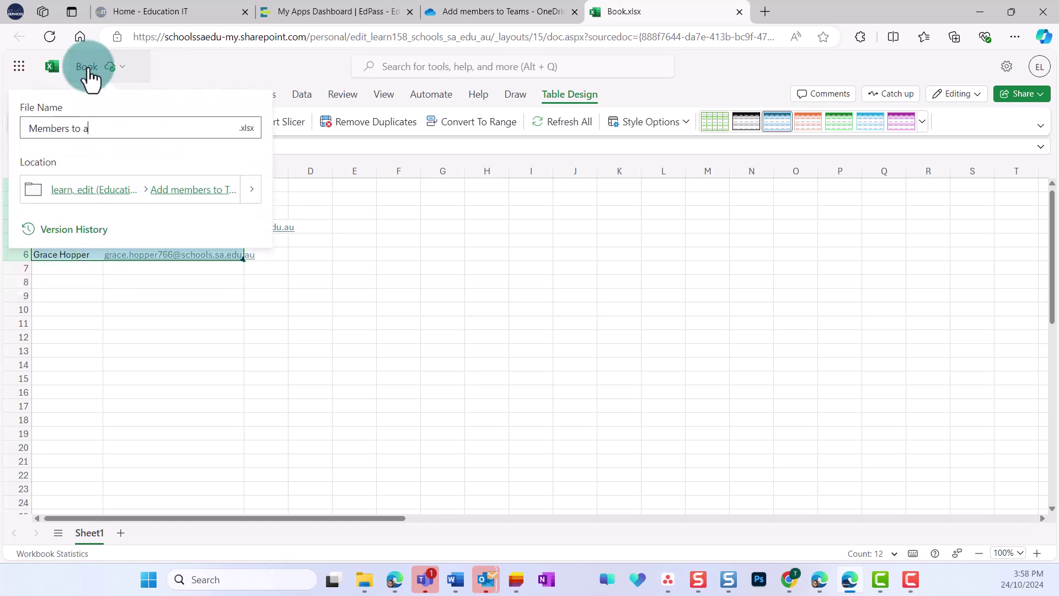
pyautogui.write('dd')
pyautogui.click(485, 401)
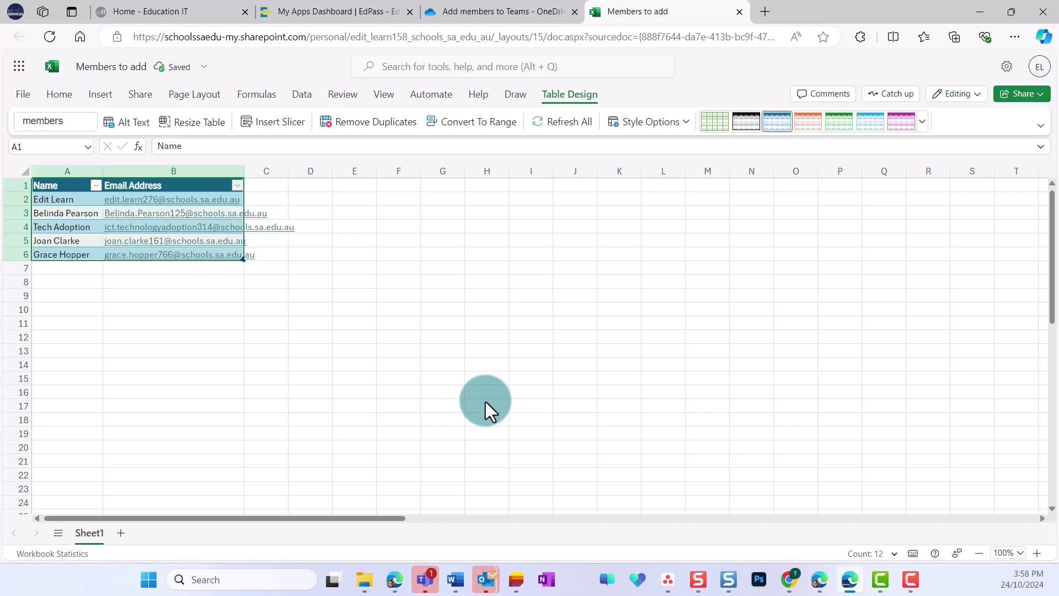
# From EdPass, start a Power Automate scheduled cloud flow named 'Add members to Teams from Excel'.
pyautogui.click(298, 9)
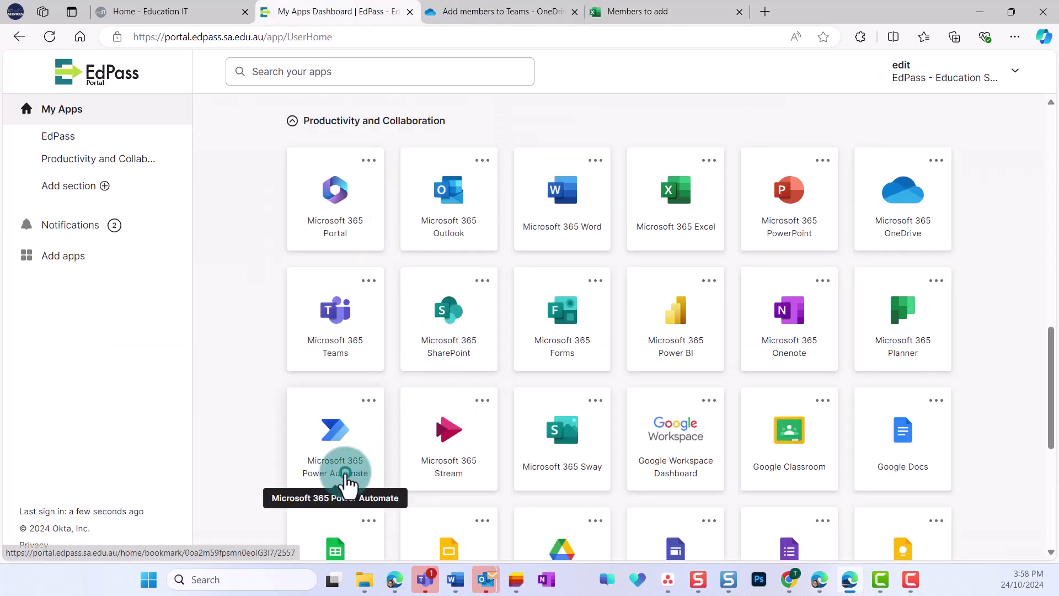
pyautogui.click(345, 475)
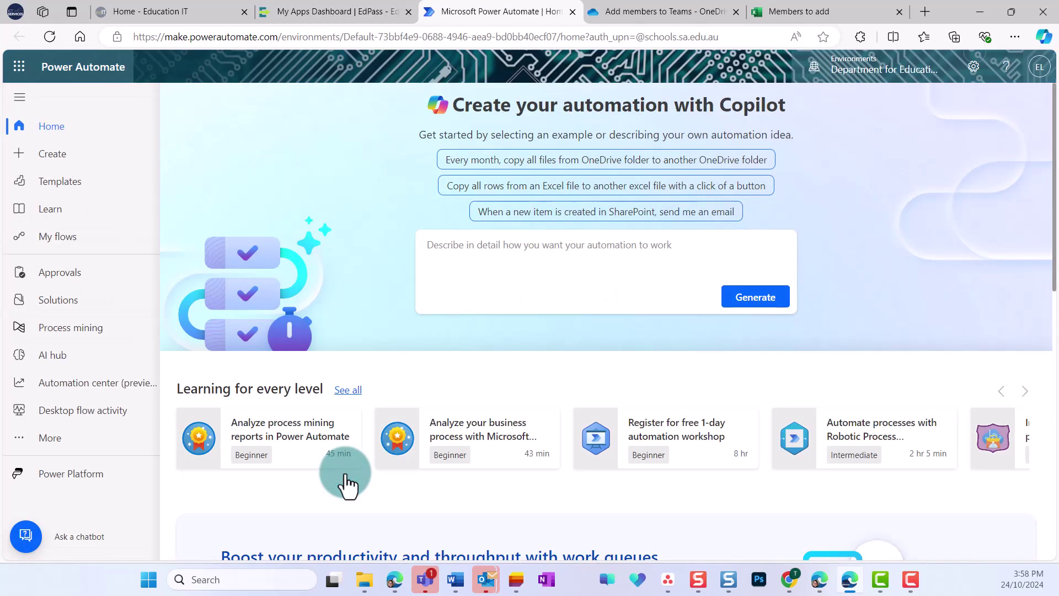
pyautogui.click(47, 163)
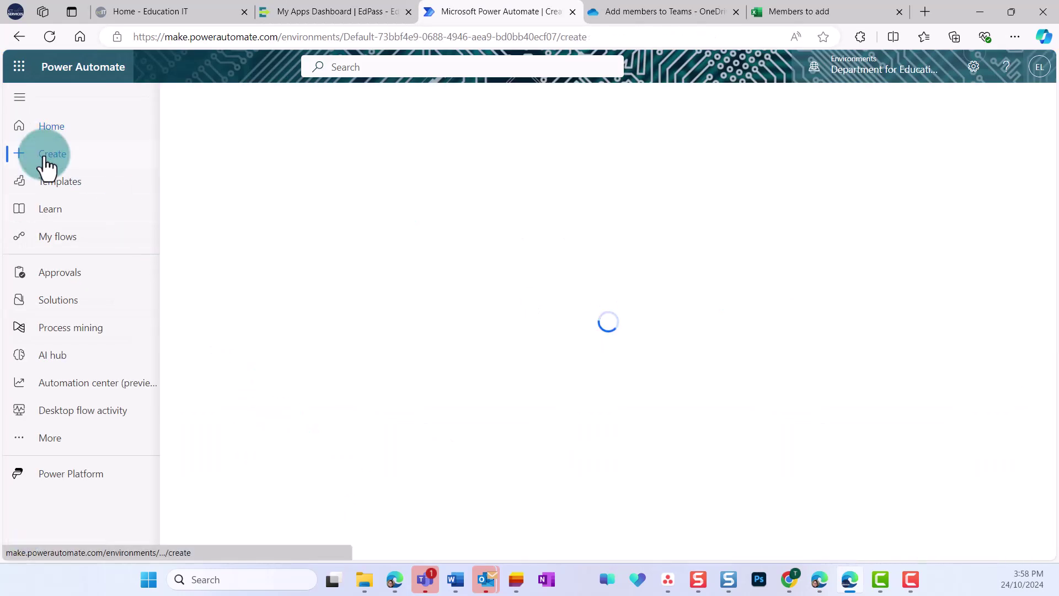
pyautogui.click(528, 254)
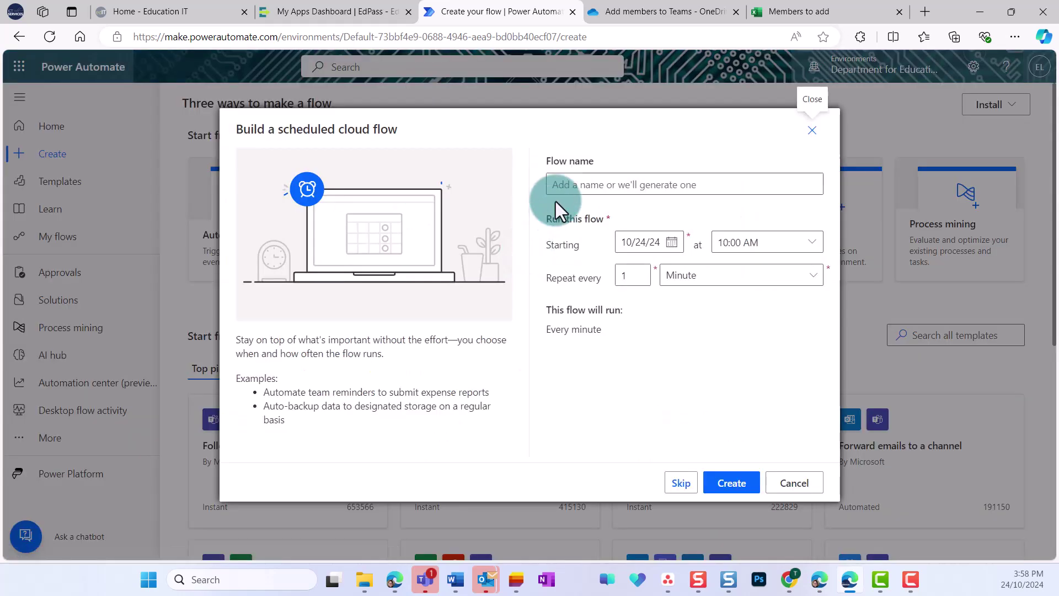
pyautogui.click(555, 185)
pyautogui.write('Add members to Teams from E')
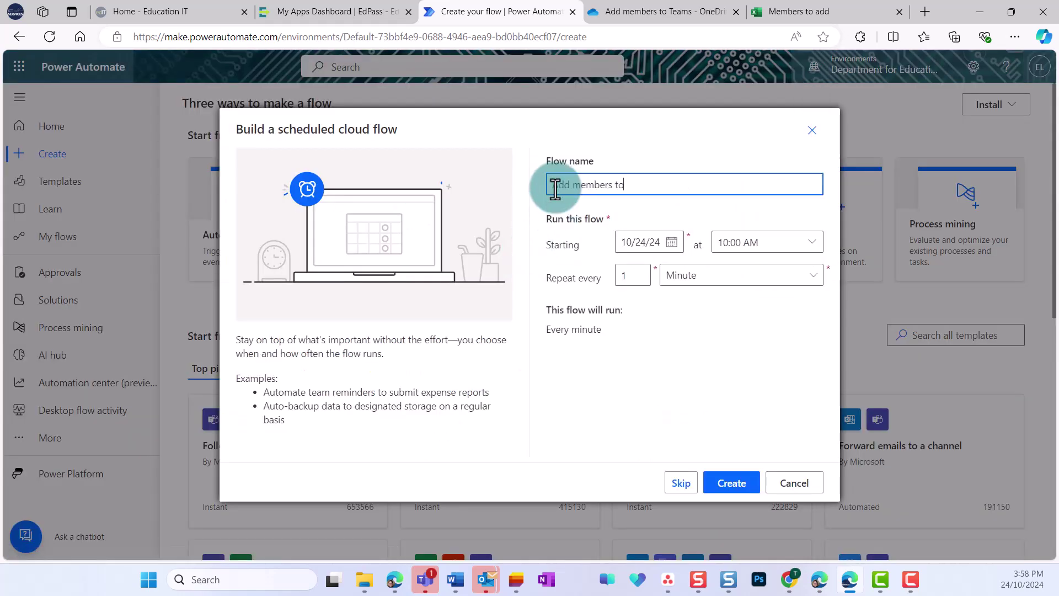
pyautogui.write('xcel')
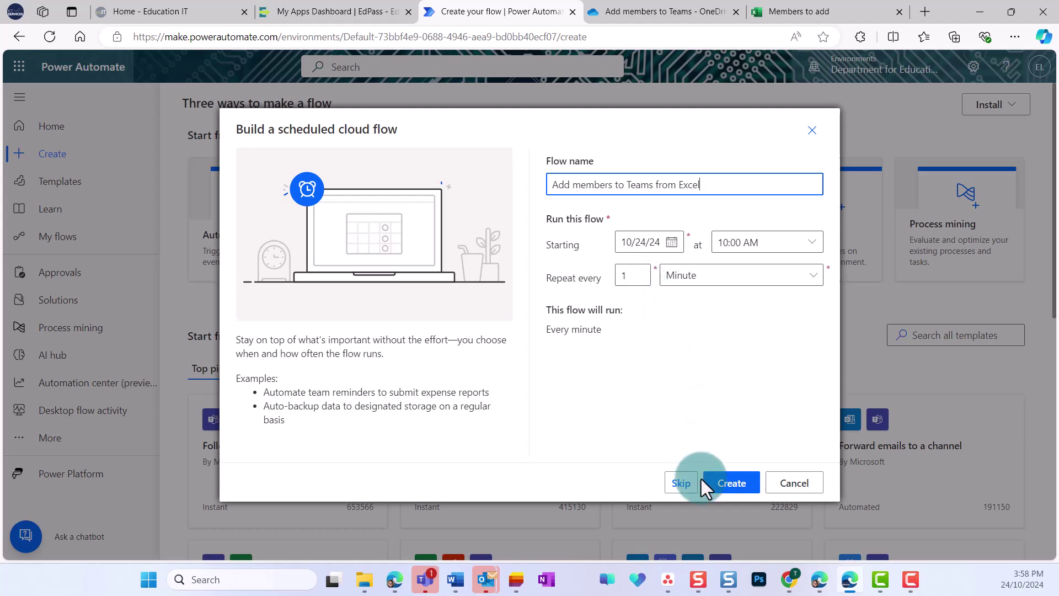
# Create the flow and set the Recurrence time zone to (UTC+09:30) Adelaide.
pyautogui.click(724, 486)
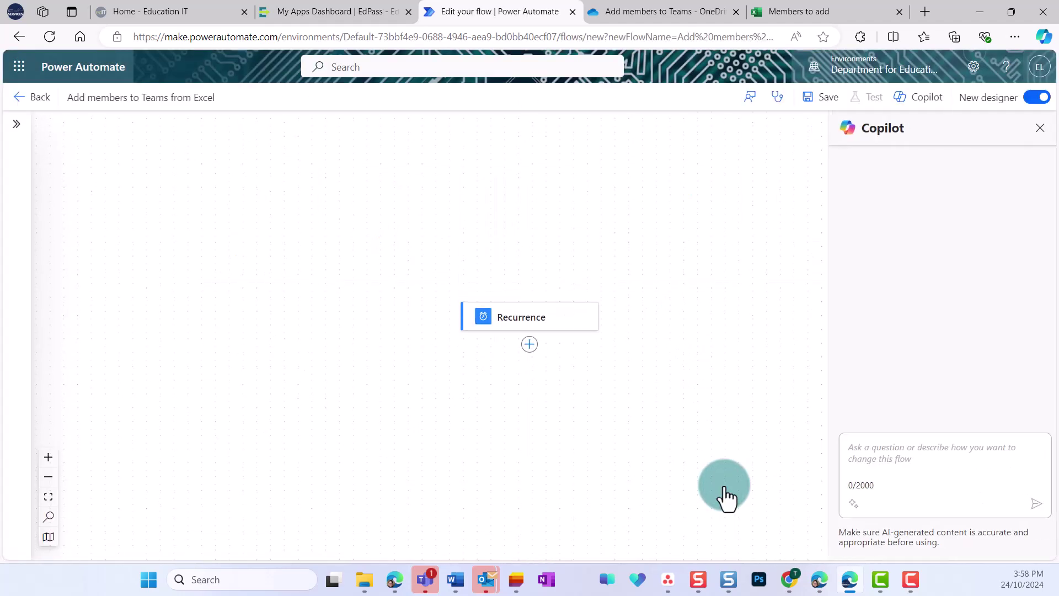
pyautogui.click(535, 324)
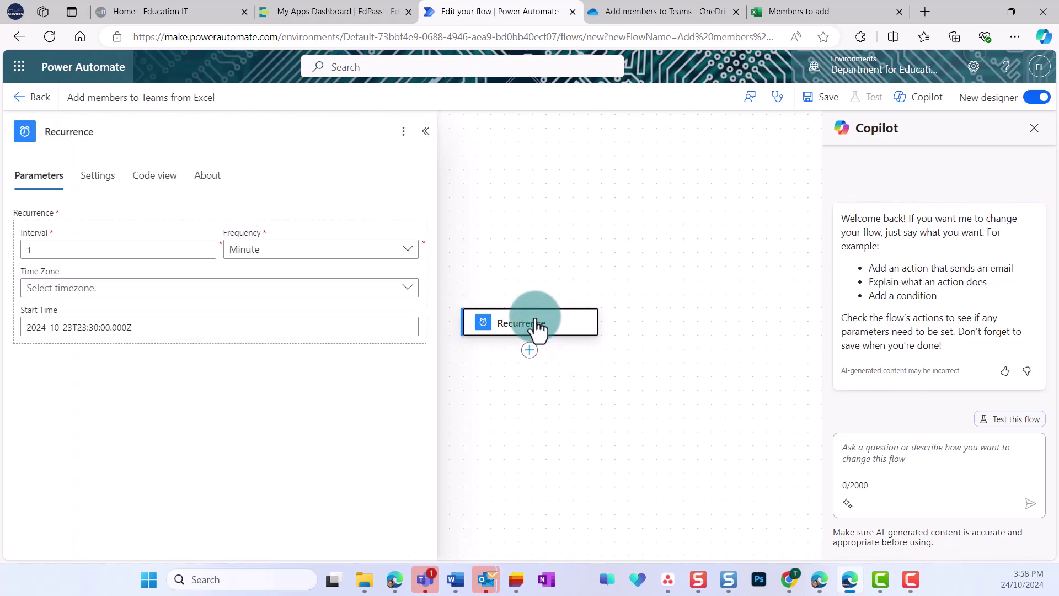
pyautogui.click(227, 294)
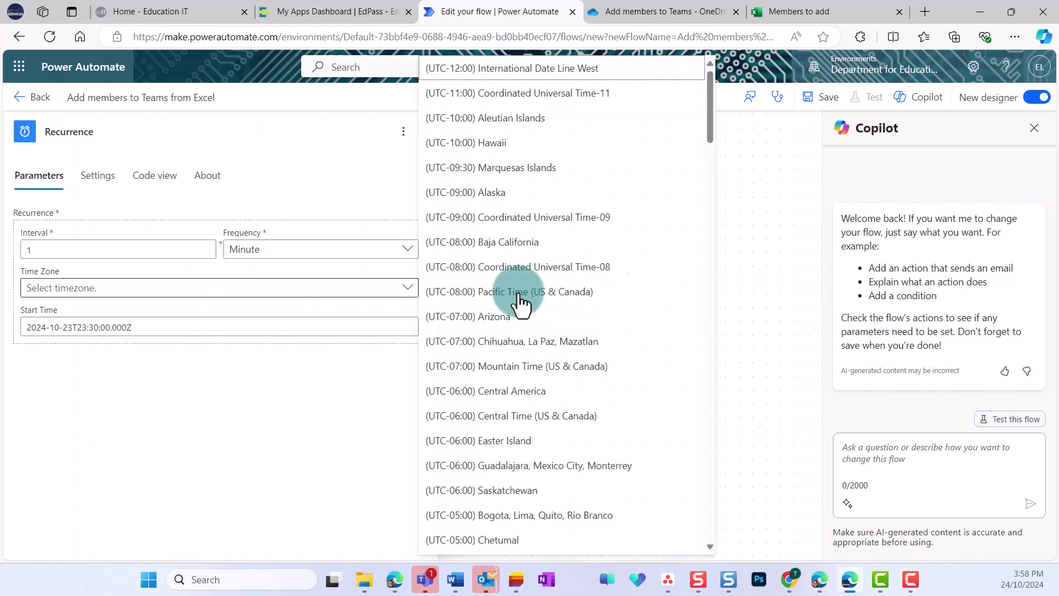
pyautogui.scroll(-10, 629, 292)
pyautogui.scroll(-5, 619, 287)
pyautogui.scroll(-5, 619, 337)
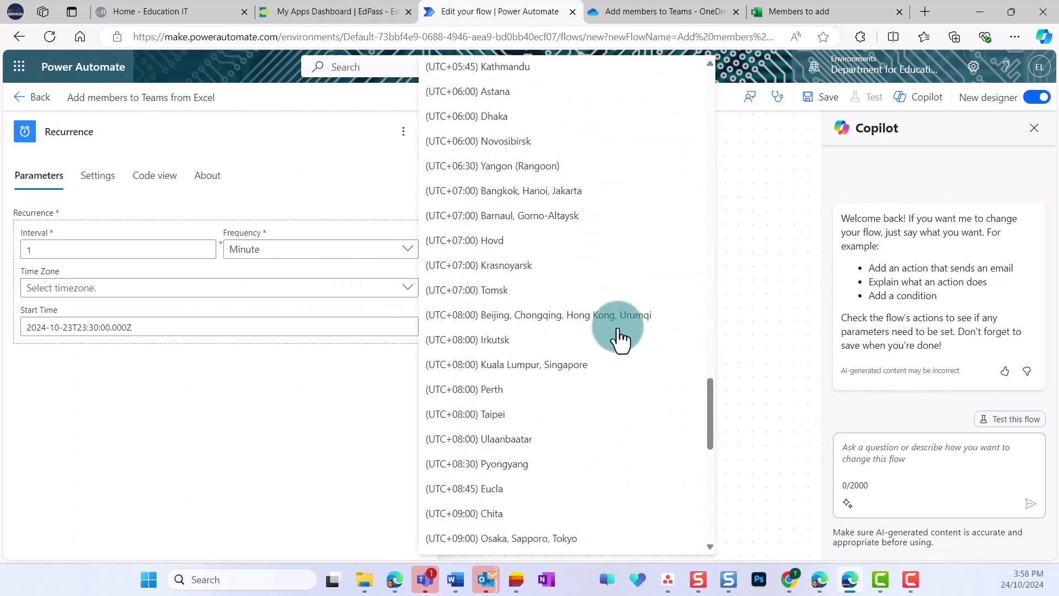
pyautogui.scroll(-2, 618, 340)
pyautogui.scroll(-3, 552, 358)
pyautogui.click(488, 408)
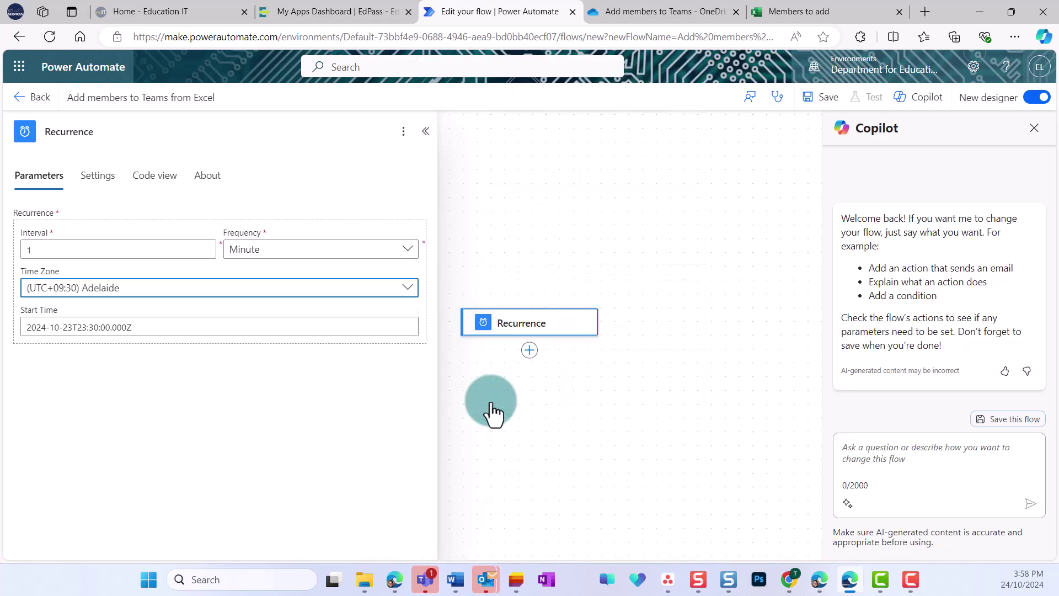
# Add a 'List rows present in a table' action after the Recurrence trigger.
pyautogui.click(529, 351)
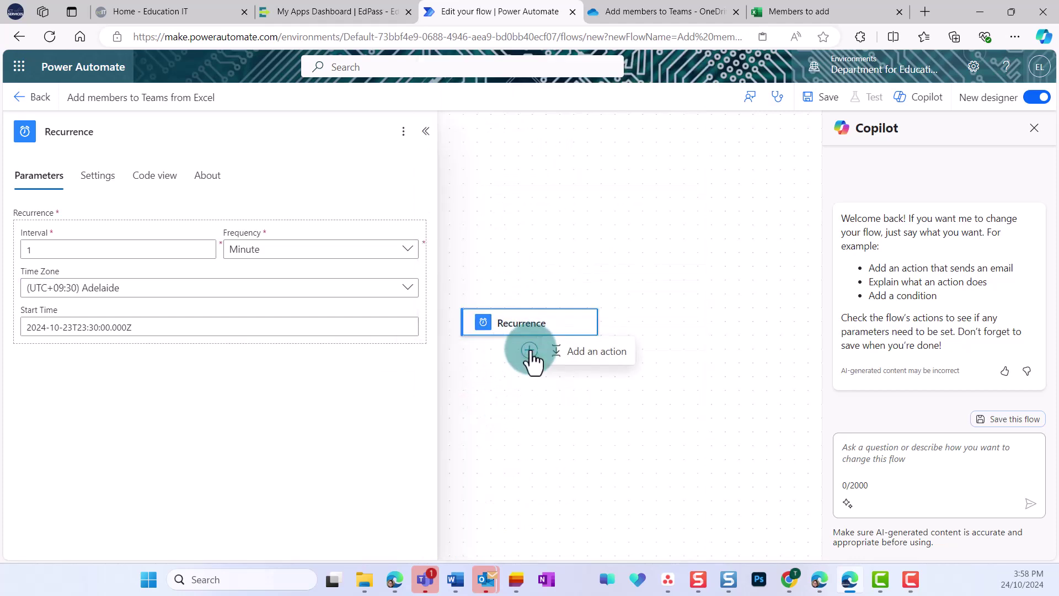
pyautogui.click(568, 353)
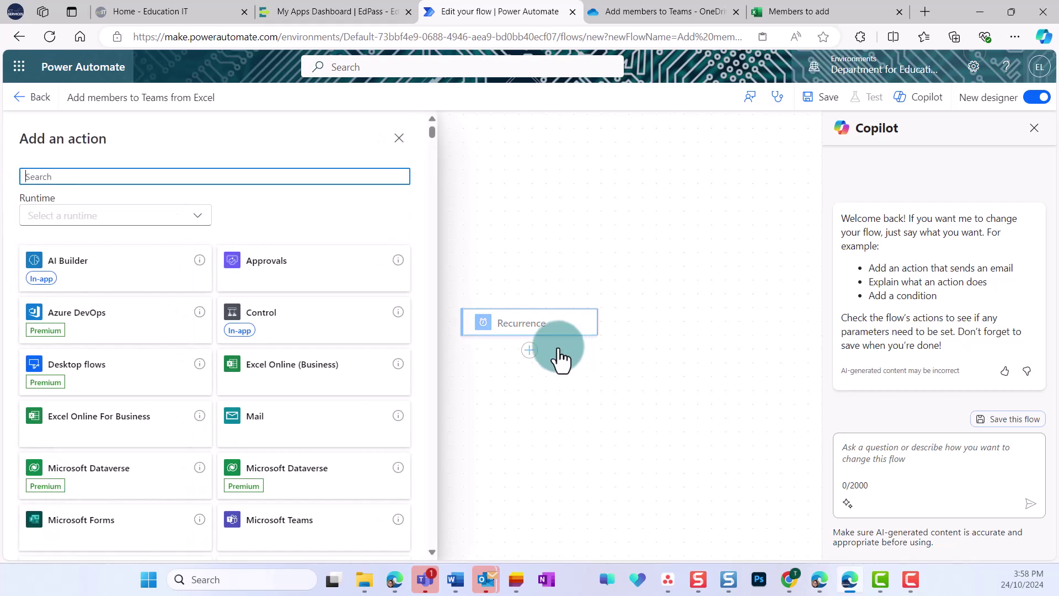
pyautogui.write('list row')
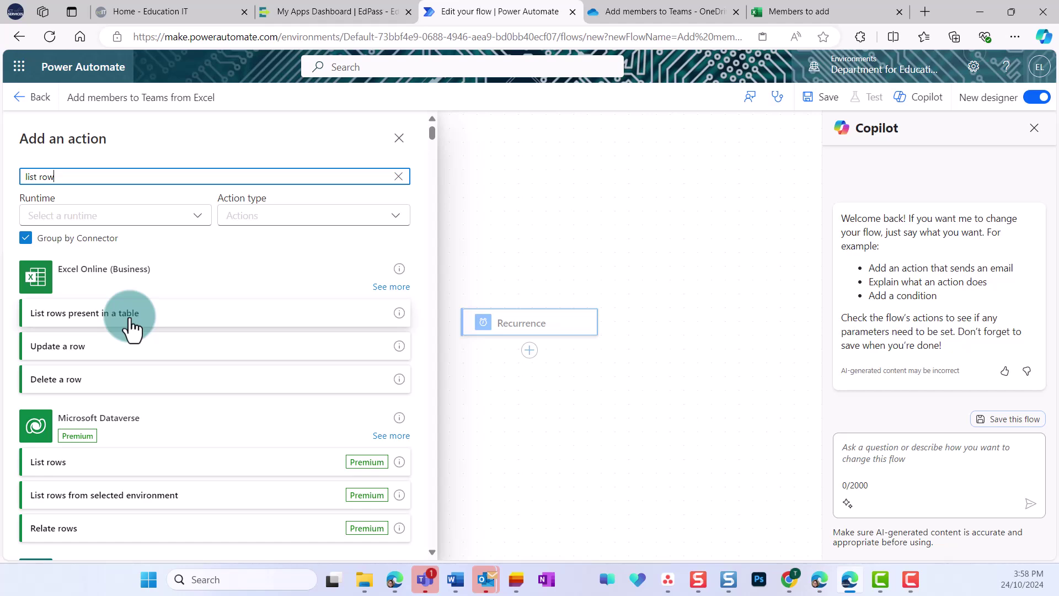
pyautogui.click(129, 318)
# Point List rows at OneDrive for Business, Members to add.xlsx, table members.
pyautogui.click(258, 234)
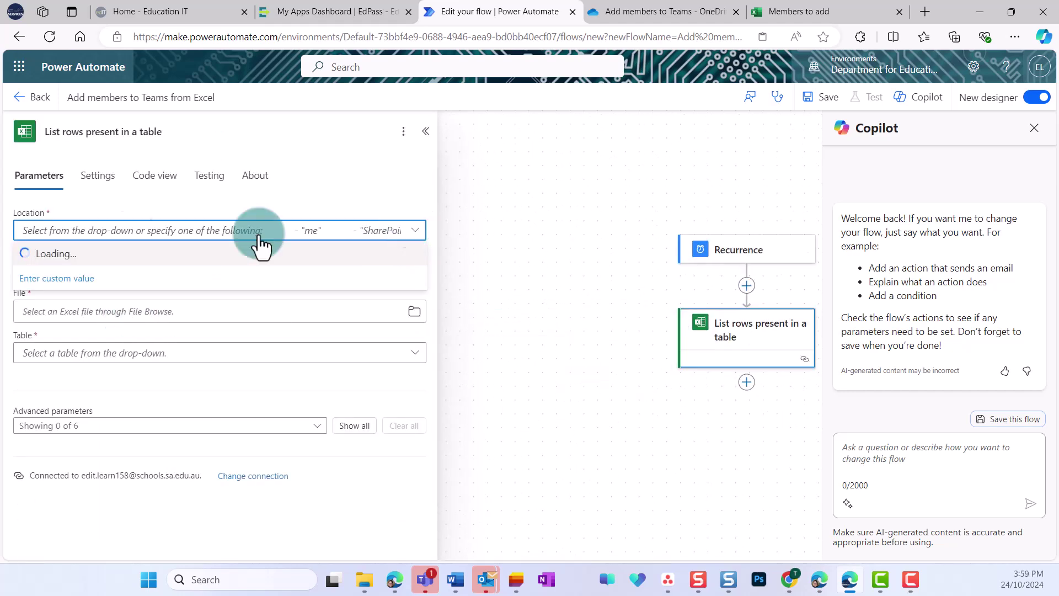
pyautogui.click(470, 68)
pyautogui.write('OneDrive for Business')
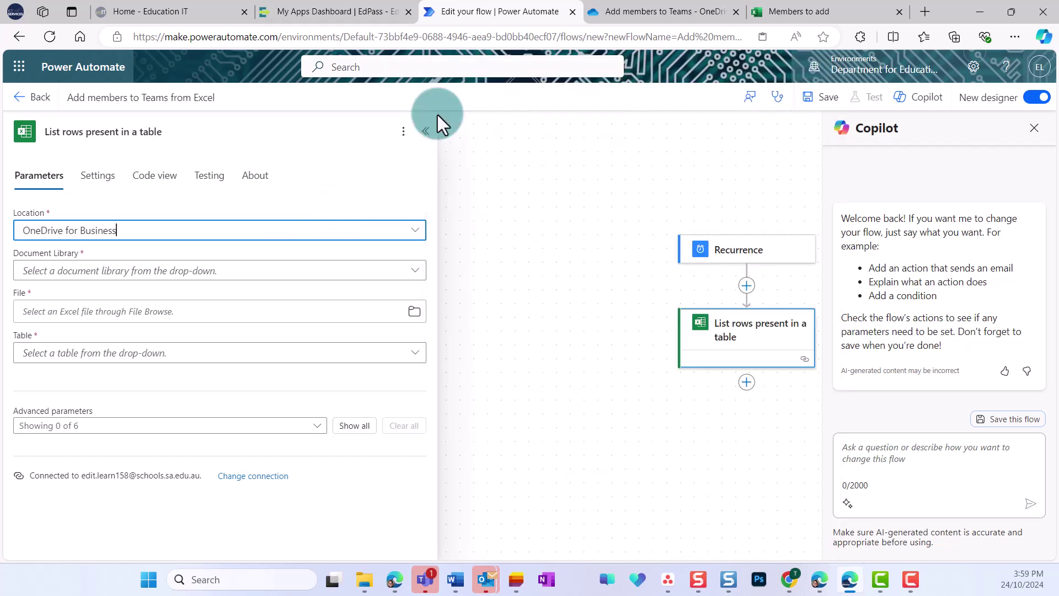
pyautogui.click(419, 273)
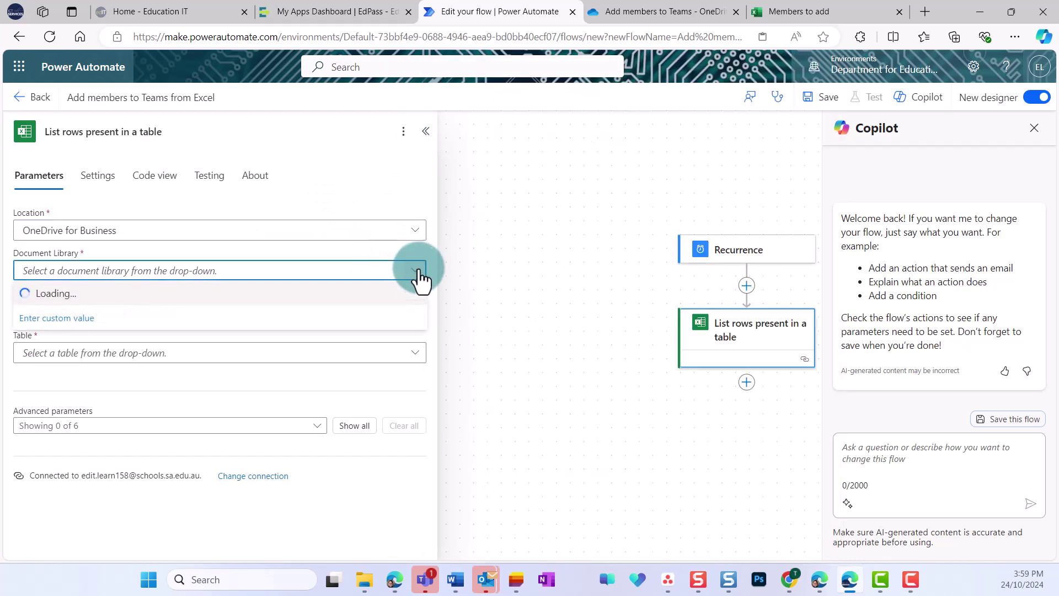
pyautogui.click(317, 291)
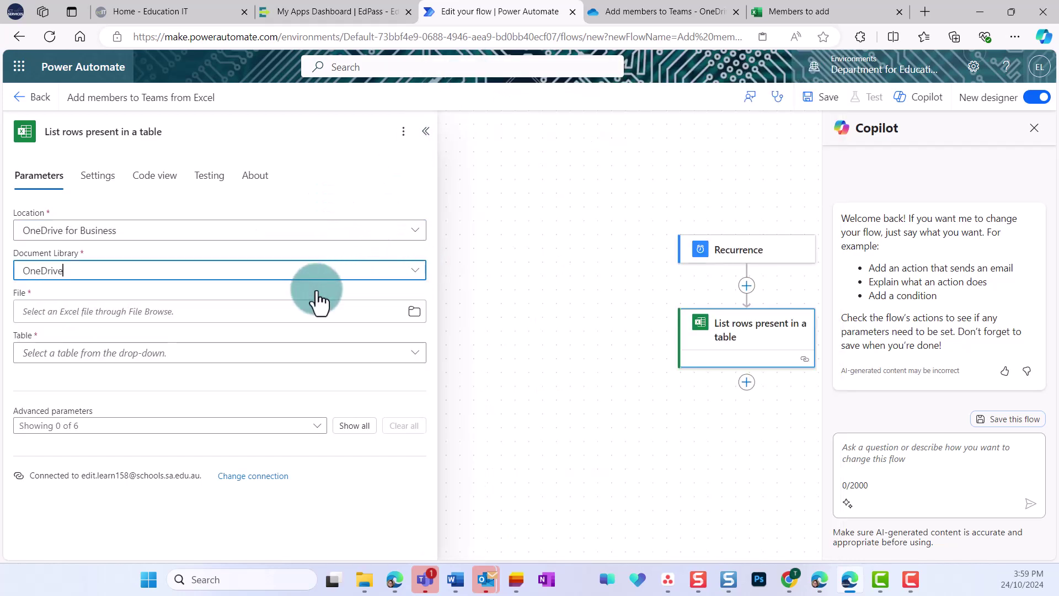
pyautogui.click(414, 312)
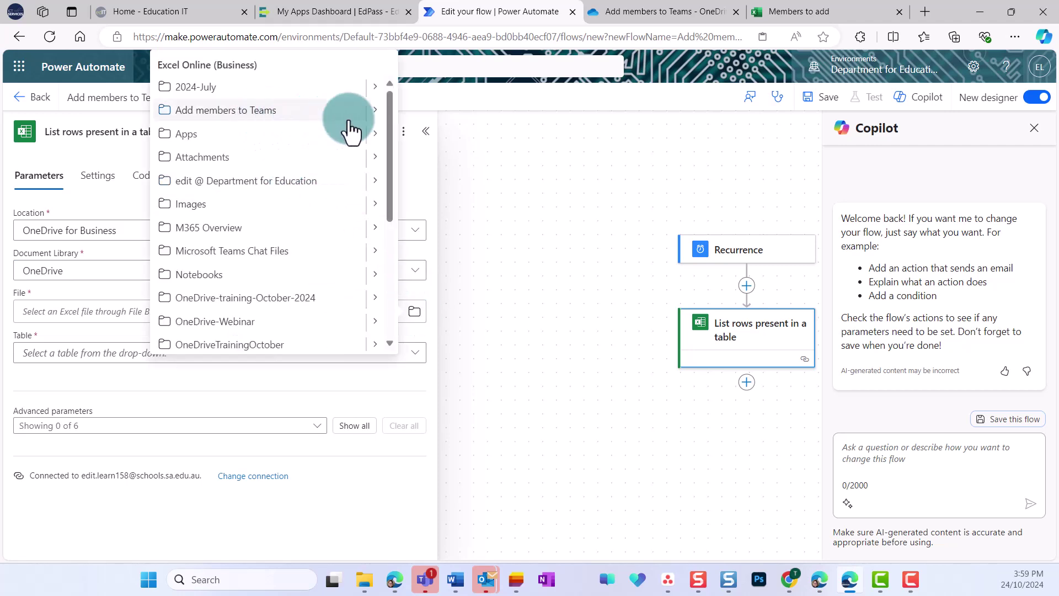
pyautogui.click(373, 110)
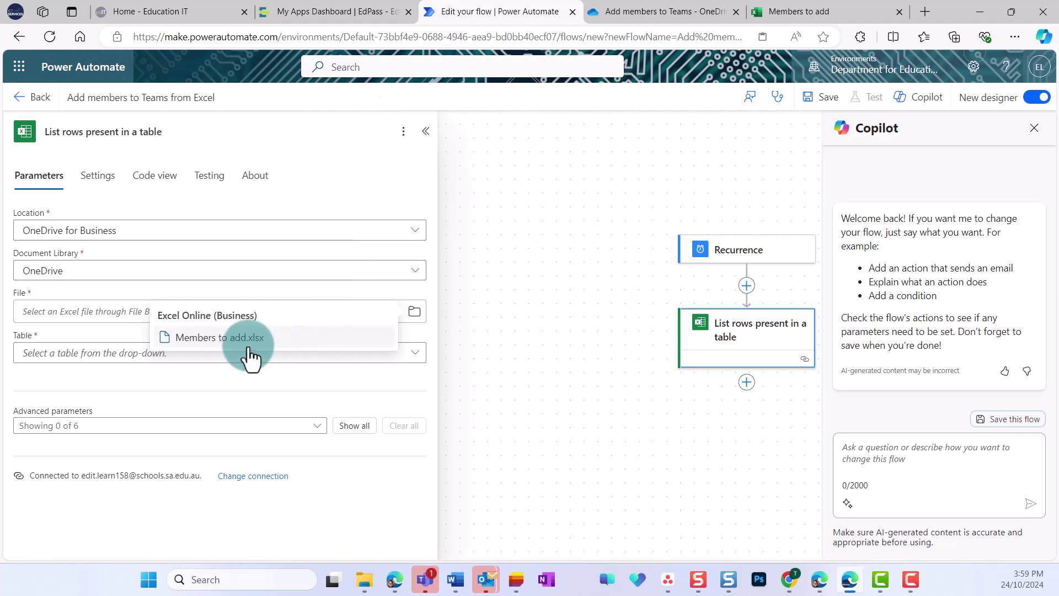
pyautogui.click(248, 347)
pyautogui.click(413, 359)
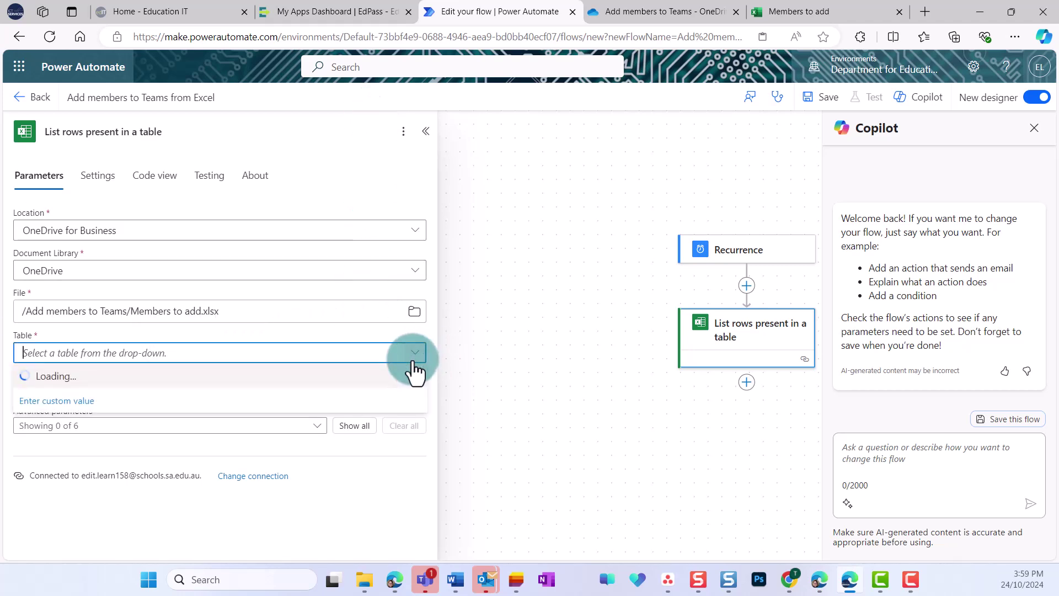
pyautogui.click(403, 376)
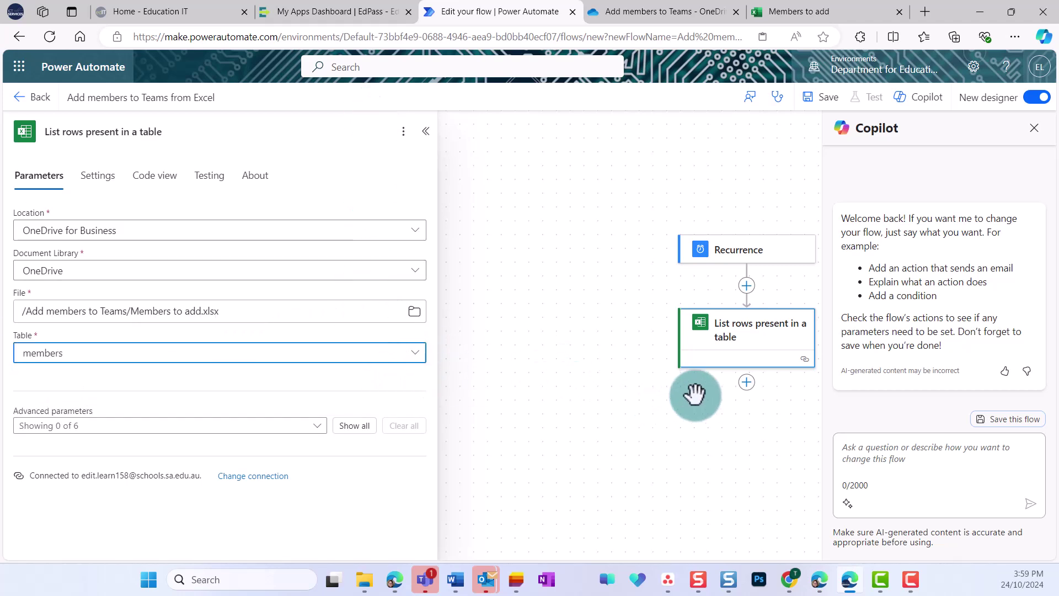
# Add an Excel 'Get a row' action after List rows.
pyautogui.click(746, 385)
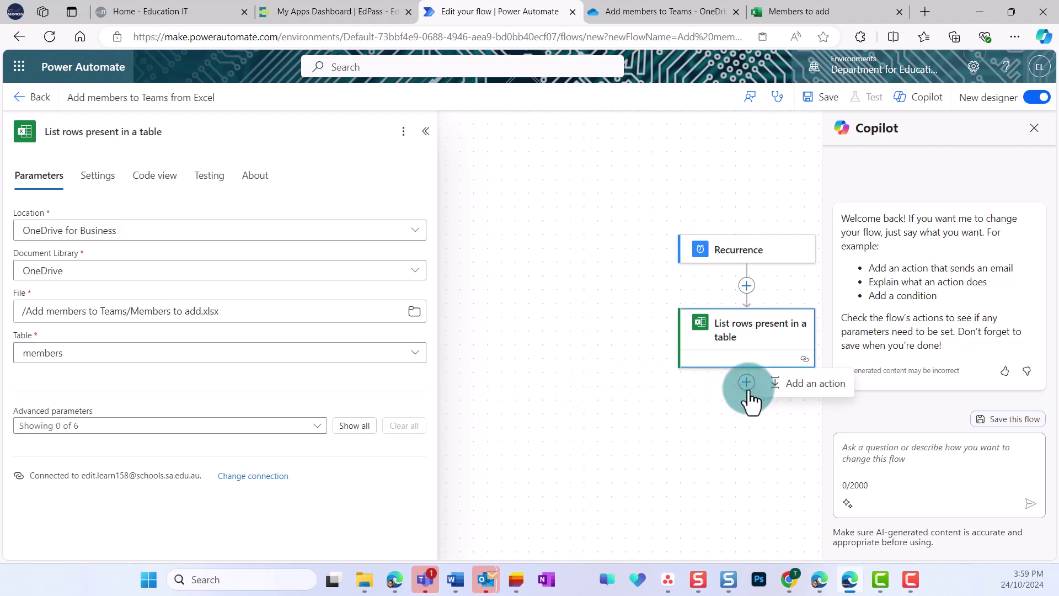
pyautogui.click(780, 389)
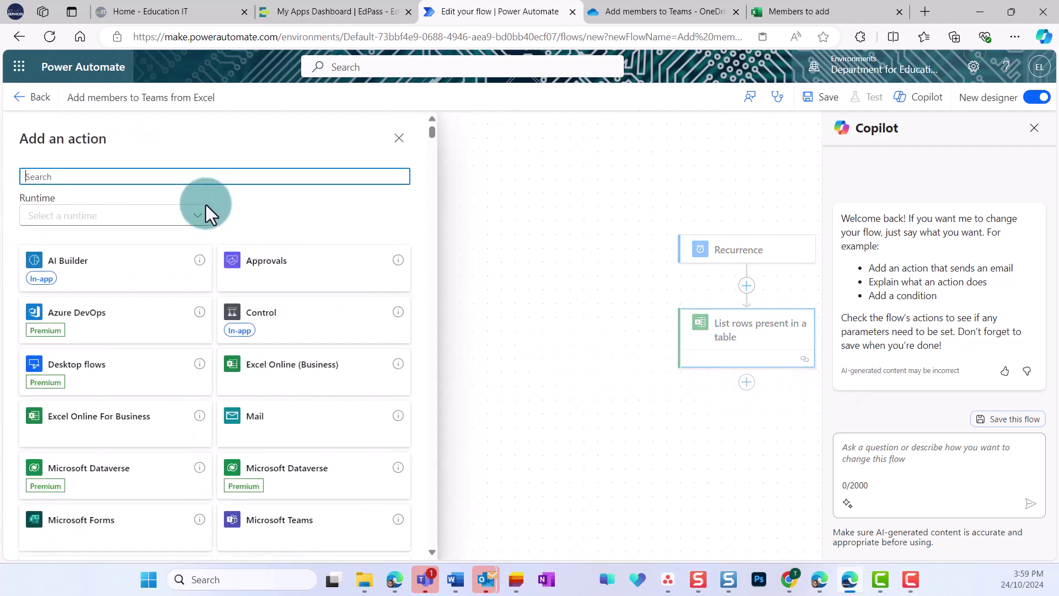
pyautogui.write('get')
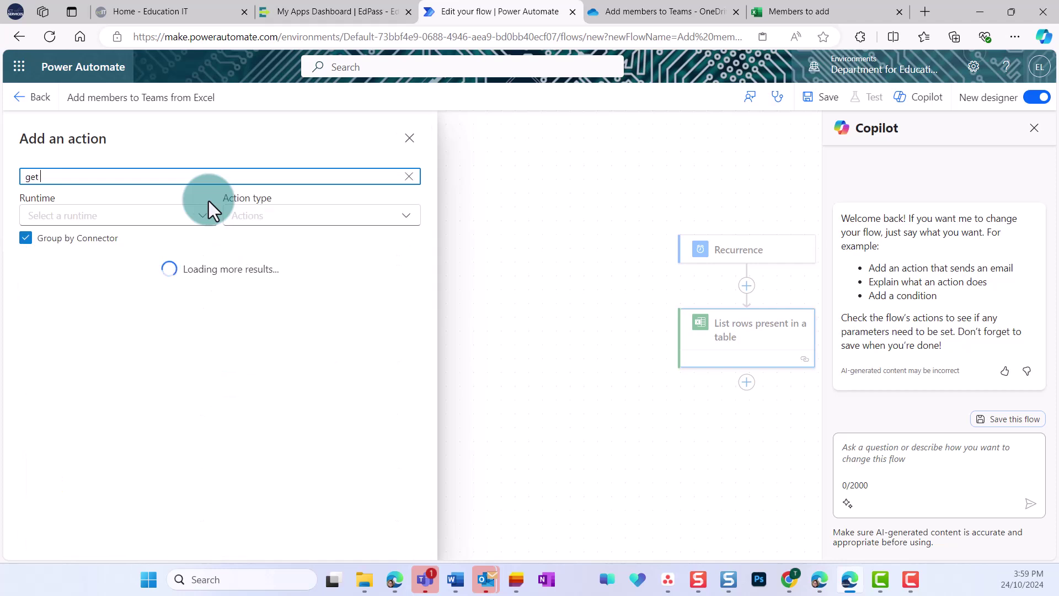
pyautogui.write(' a row')
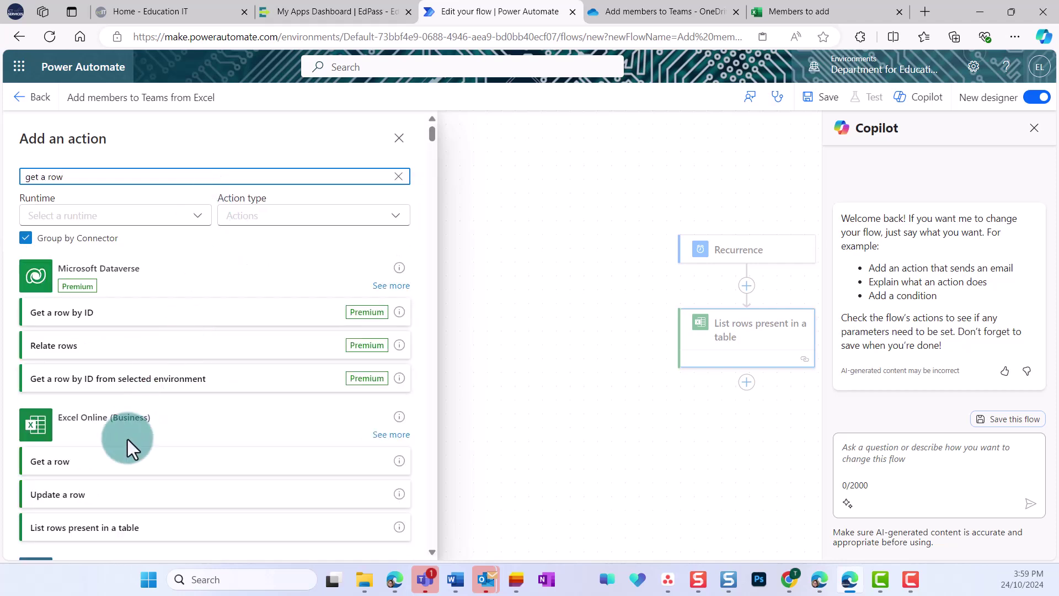
pyautogui.click(112, 466)
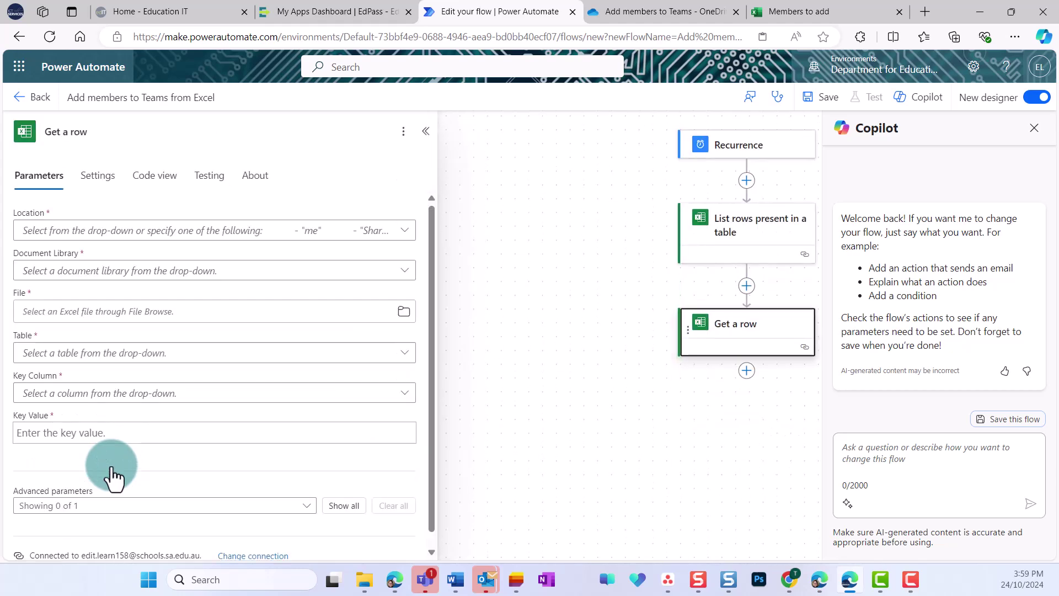
# Point Get a row at OneDrive for Business, Members to add.xlsx, table members.
pyautogui.click(396, 231)
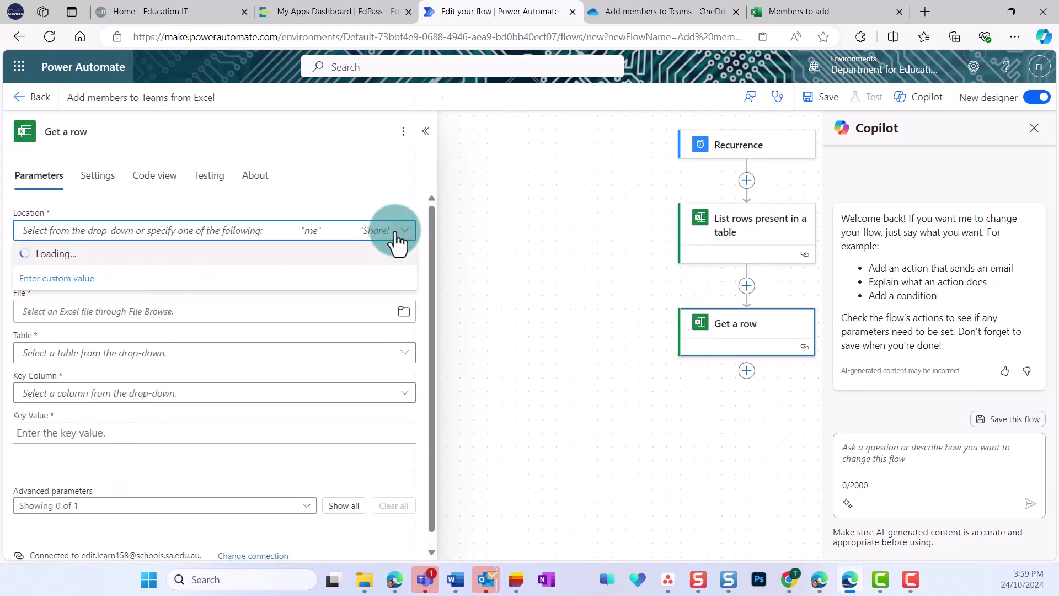
pyautogui.click(438, 72)
pyautogui.click(405, 270)
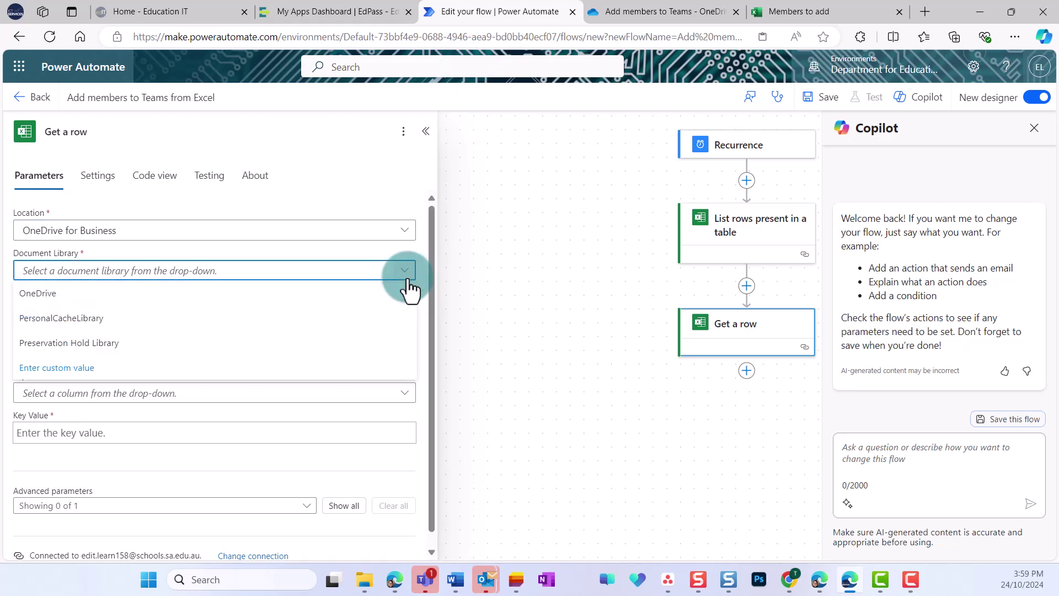
pyautogui.click(409, 291)
pyautogui.click(403, 312)
pyautogui.click(362, 110)
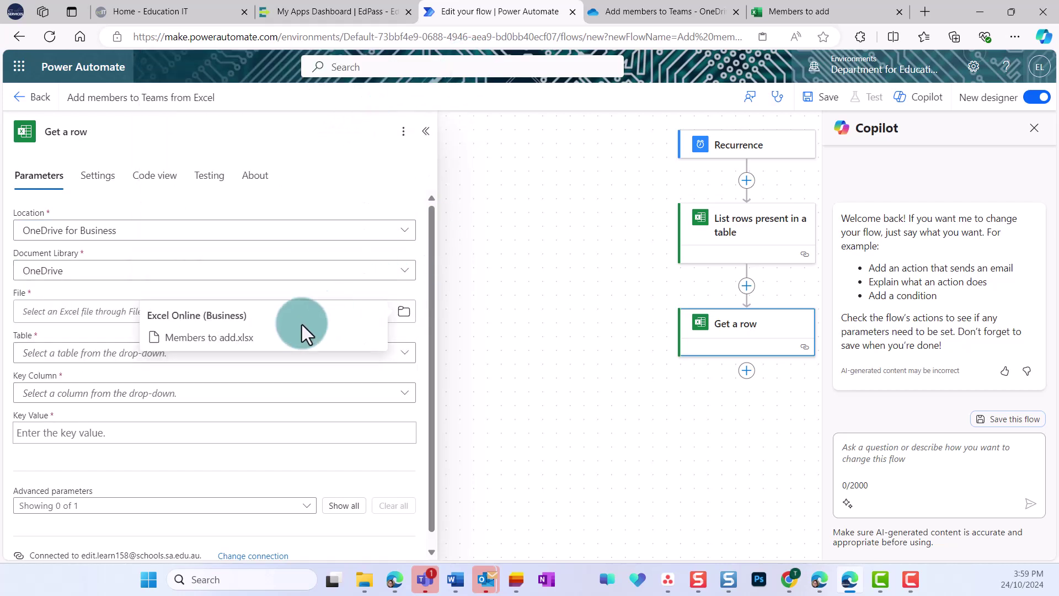
pyautogui.click(306, 334)
pyautogui.click(400, 353)
pyautogui.click(398, 374)
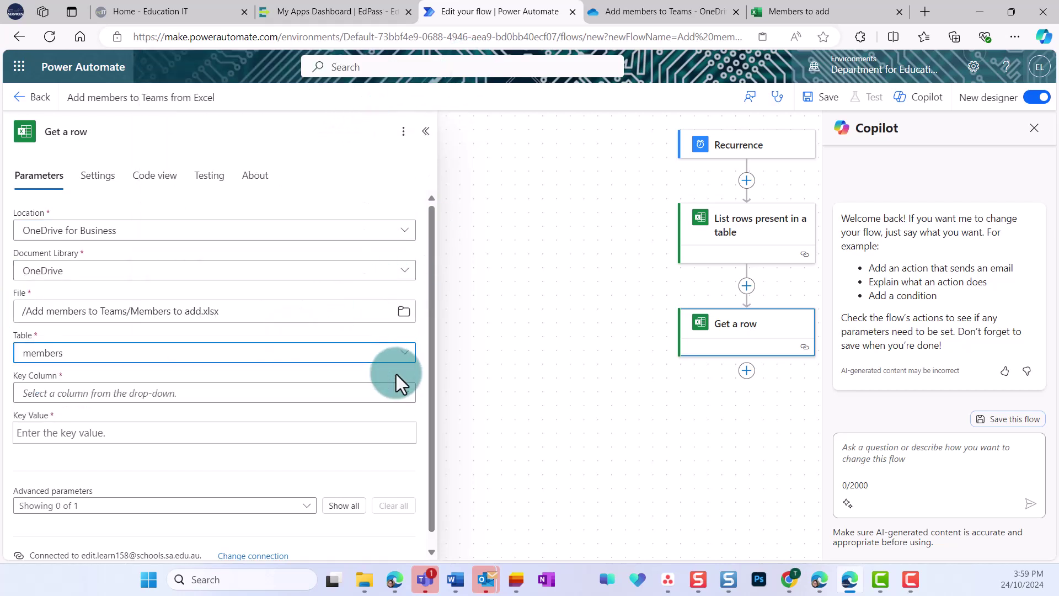
# Set the key column to Email Address and bring up dynamic content for the key value.
pyautogui.click(407, 392)
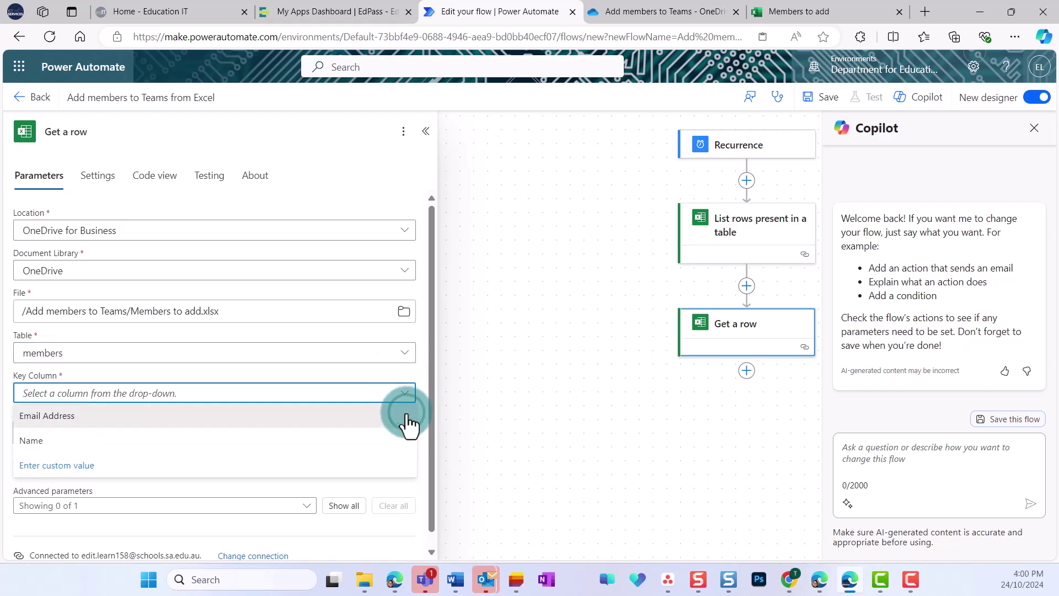
pyautogui.click(408, 422)
pyautogui.click(405, 433)
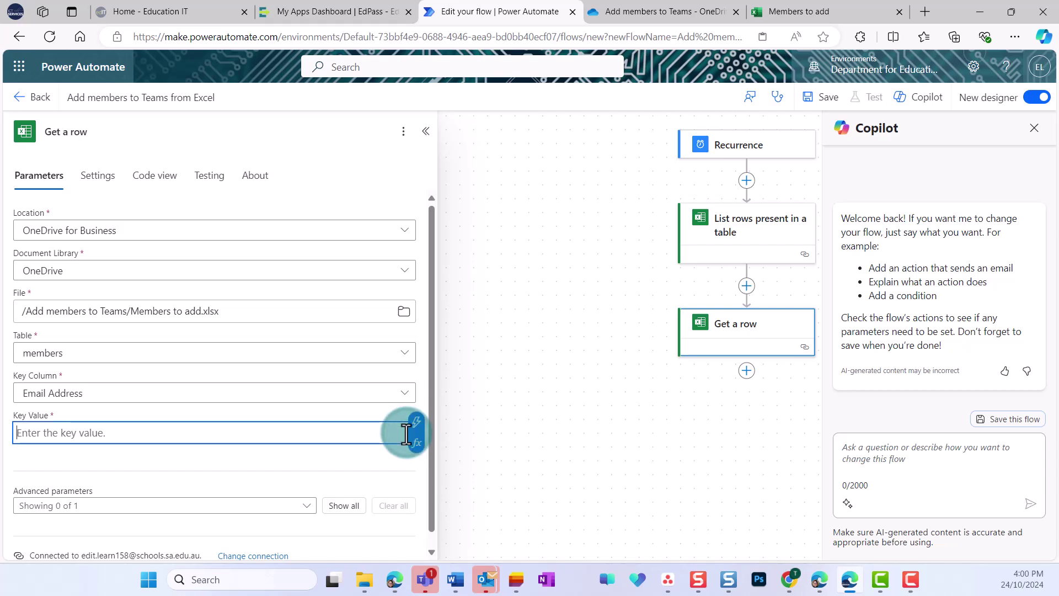
pyautogui.click(417, 423)
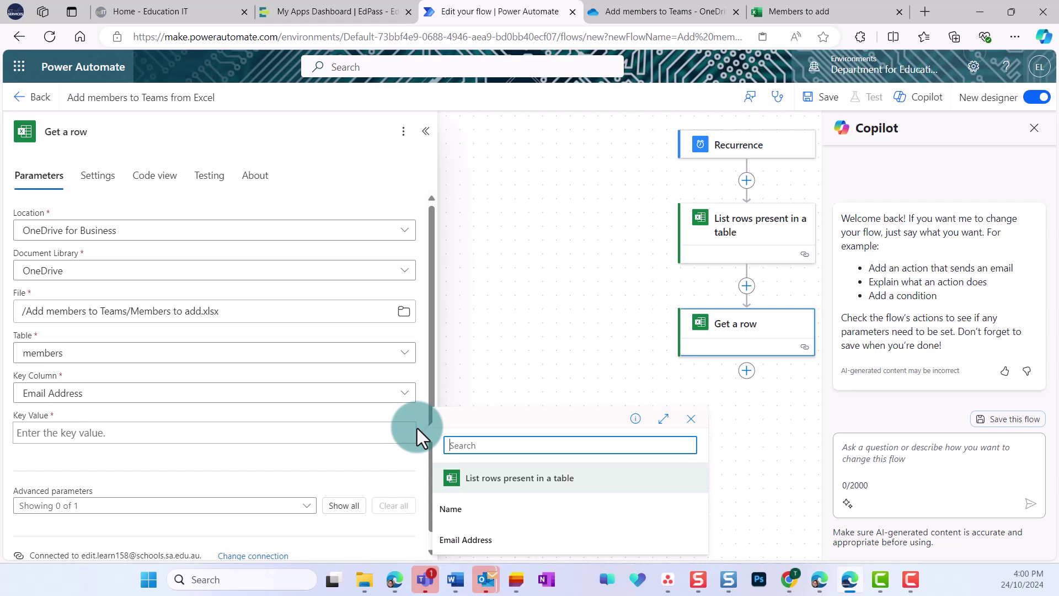
# Use Email Address as Get a row's key value and add an 'Add a member to a team' action.
pyautogui.click(456, 542)
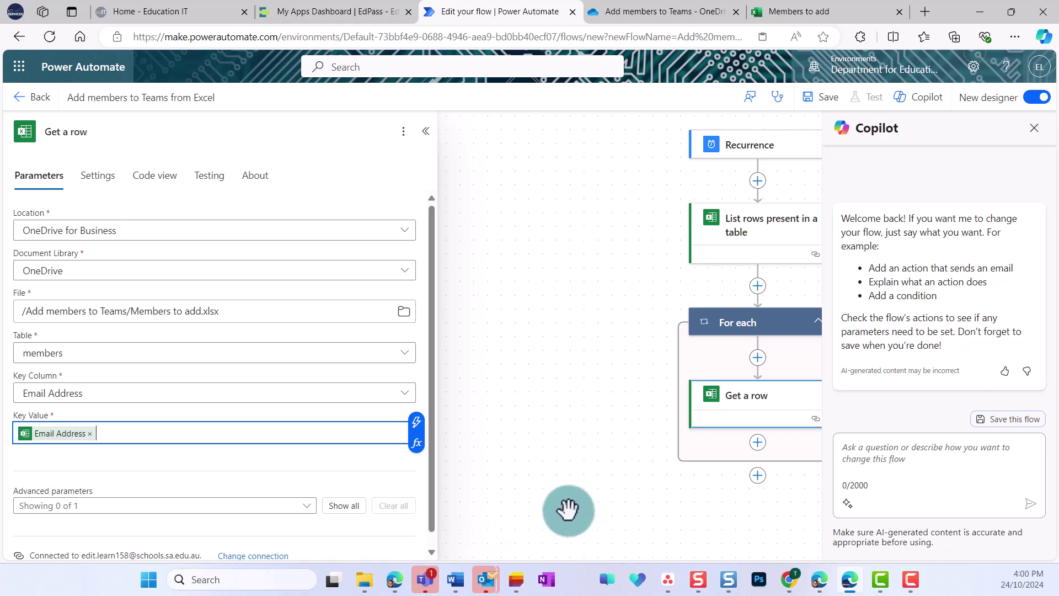
pyautogui.click(758, 444)
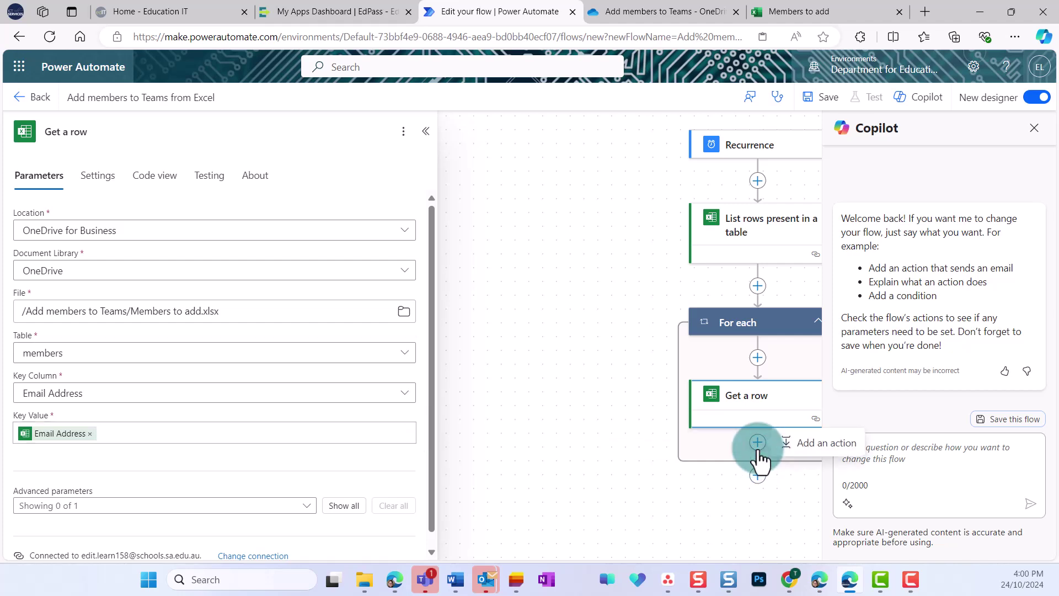
pyautogui.click(793, 447)
pyautogui.write('ad')
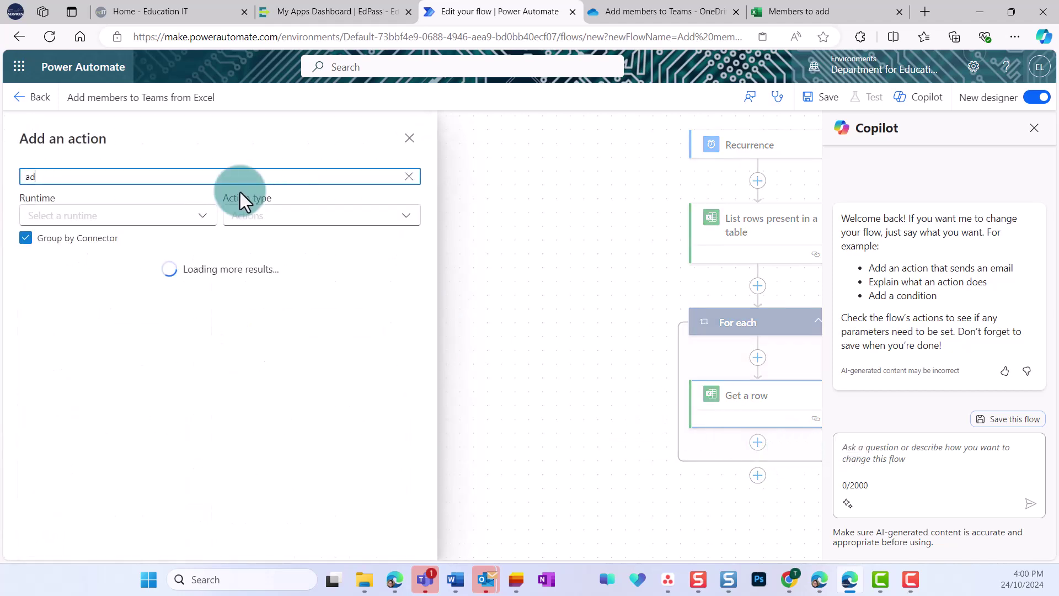
pyautogui.write('d member')
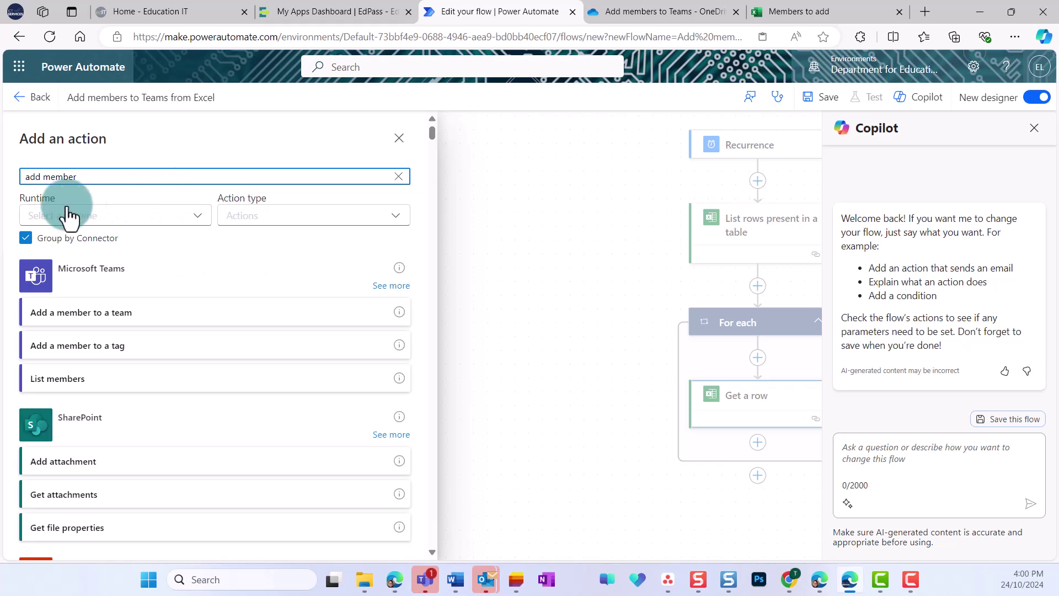
pyautogui.click(113, 319)
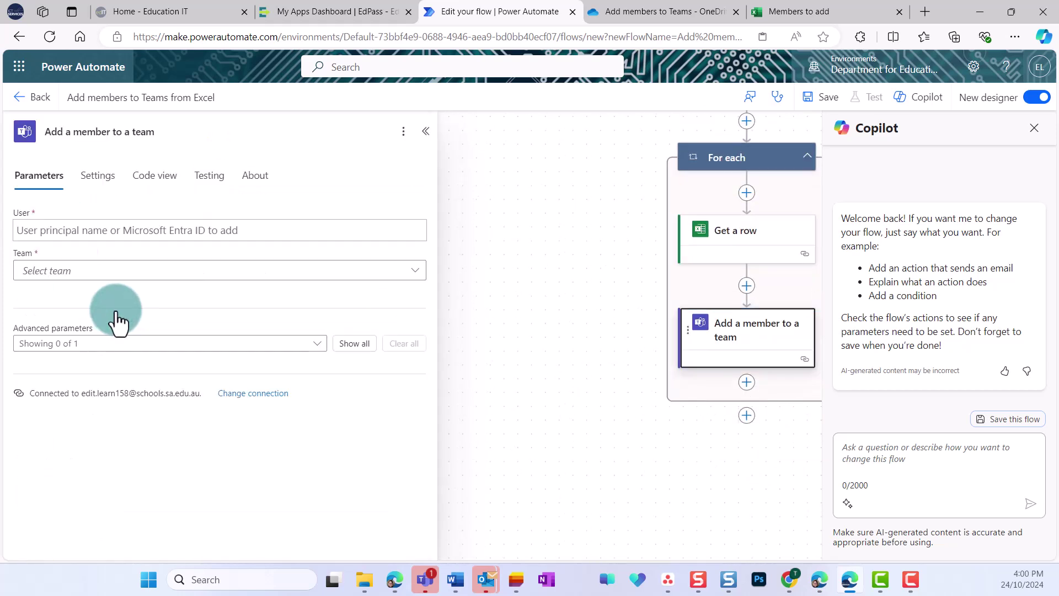
# Set the member's User to Email Address and the Team to Power Automate Examples.
pyautogui.click(262, 238)
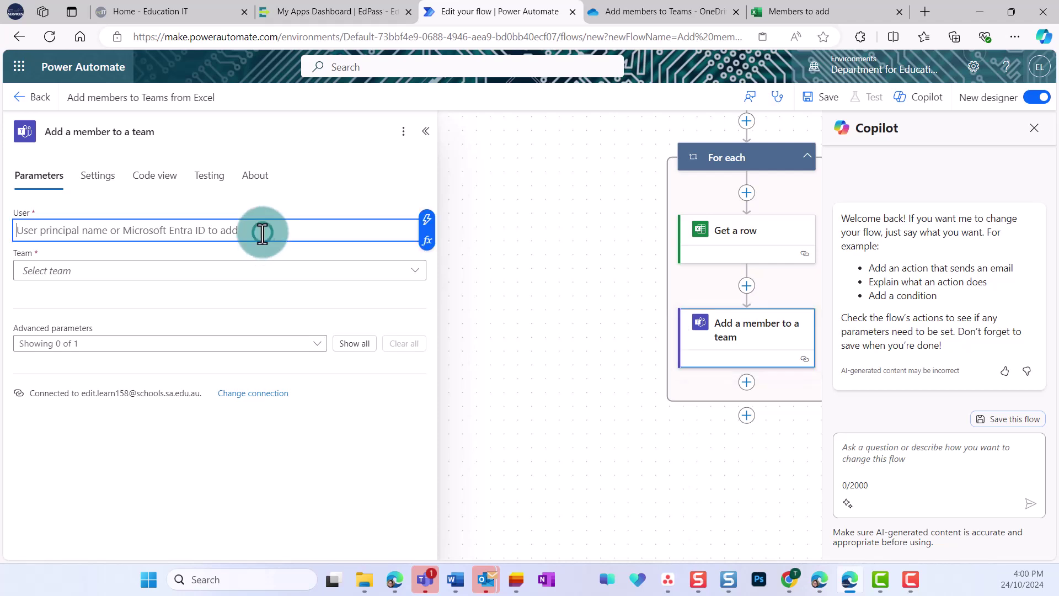
pyautogui.click(427, 226)
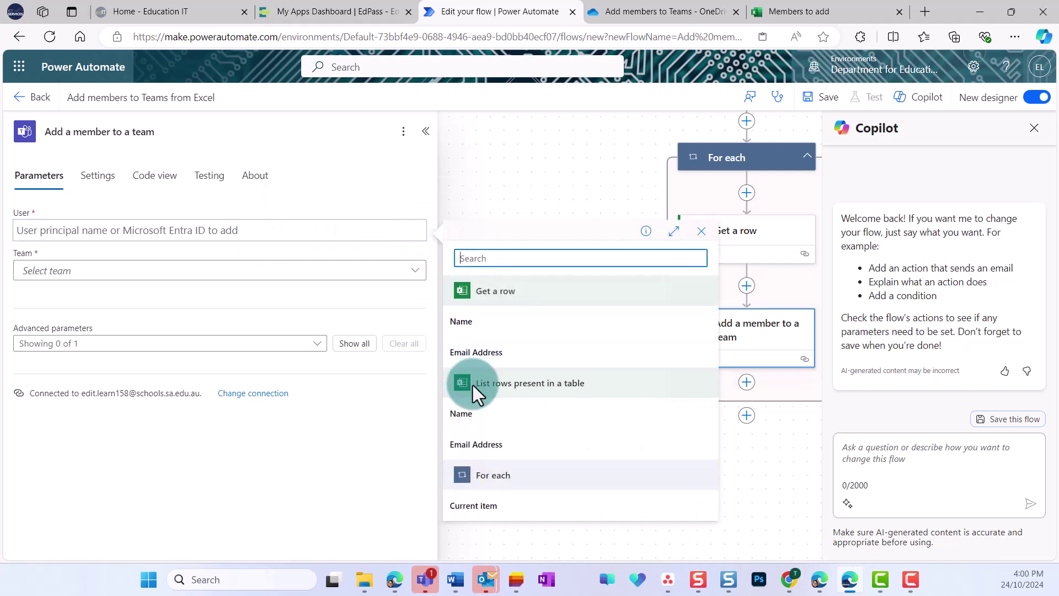
pyautogui.click(477, 352)
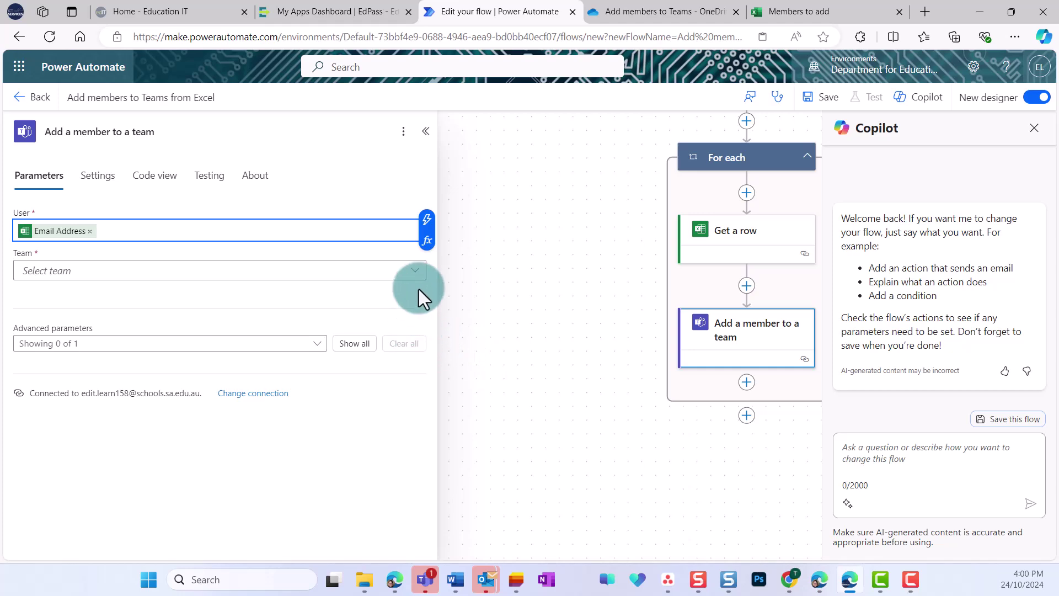
pyautogui.click(418, 272)
pyautogui.scroll(-3, 484, 456)
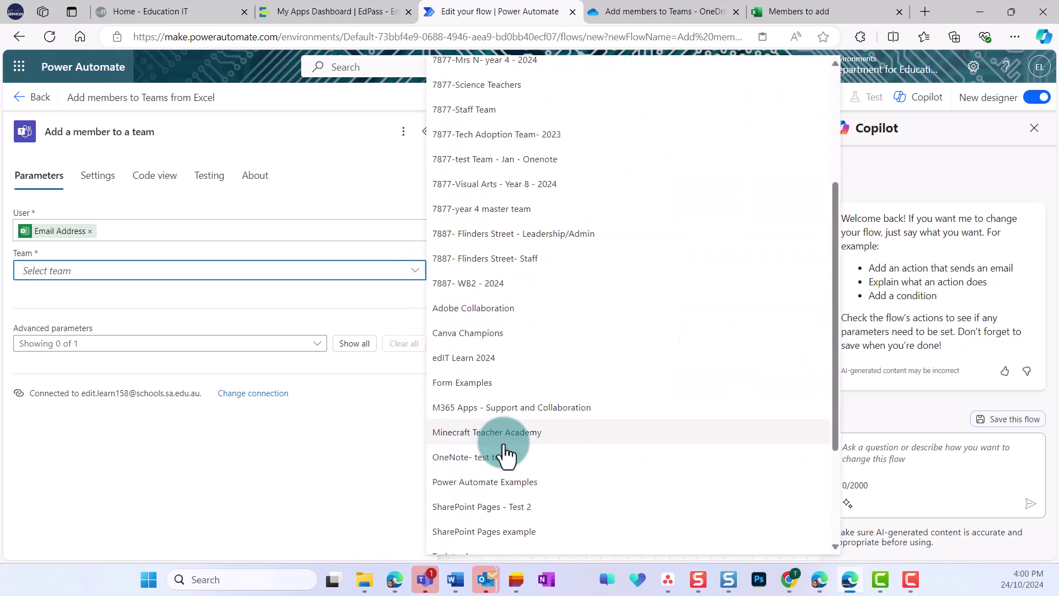
pyautogui.click(496, 483)
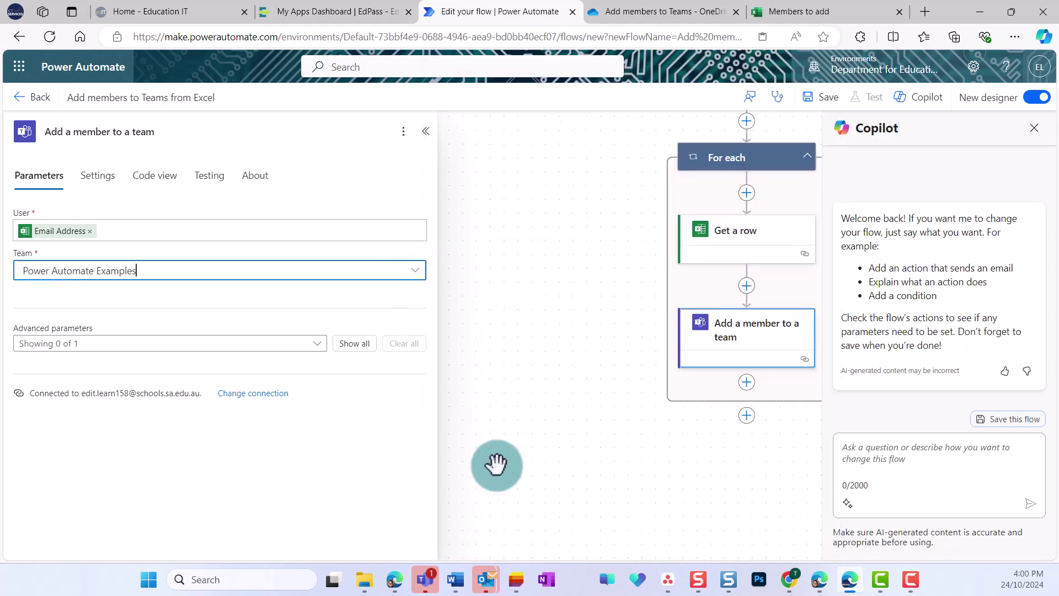
# Save the flow and run a manual test of it.
pyautogui.click(626, 154)
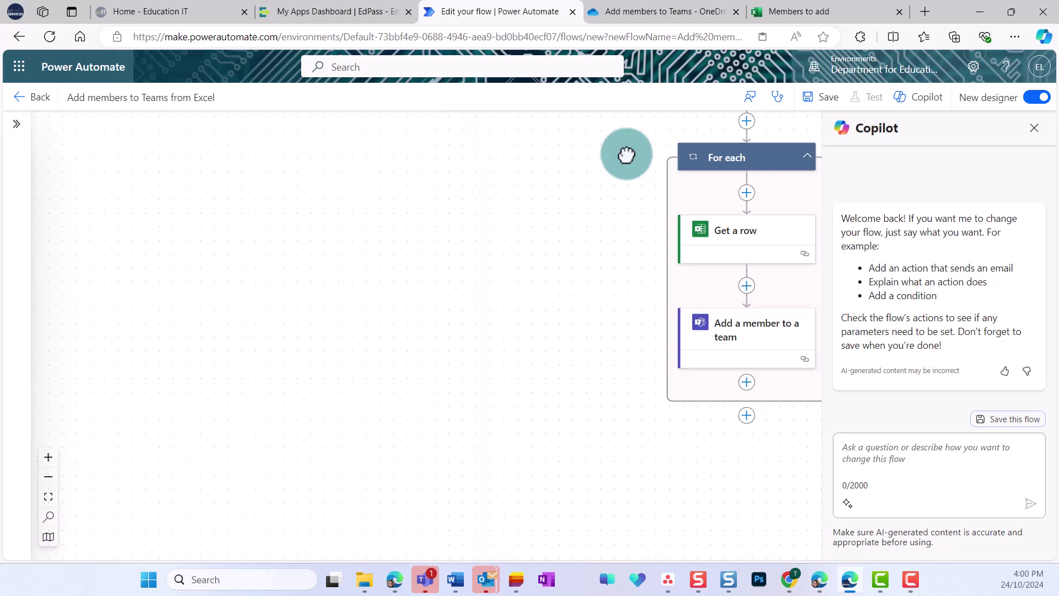
pyautogui.click(827, 102)
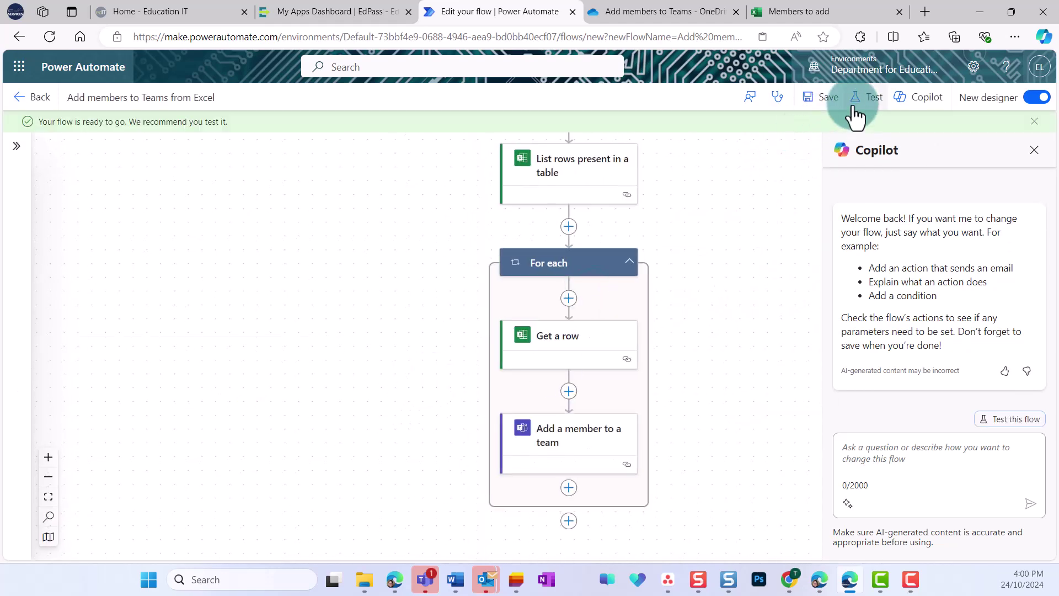
pyautogui.click(857, 110)
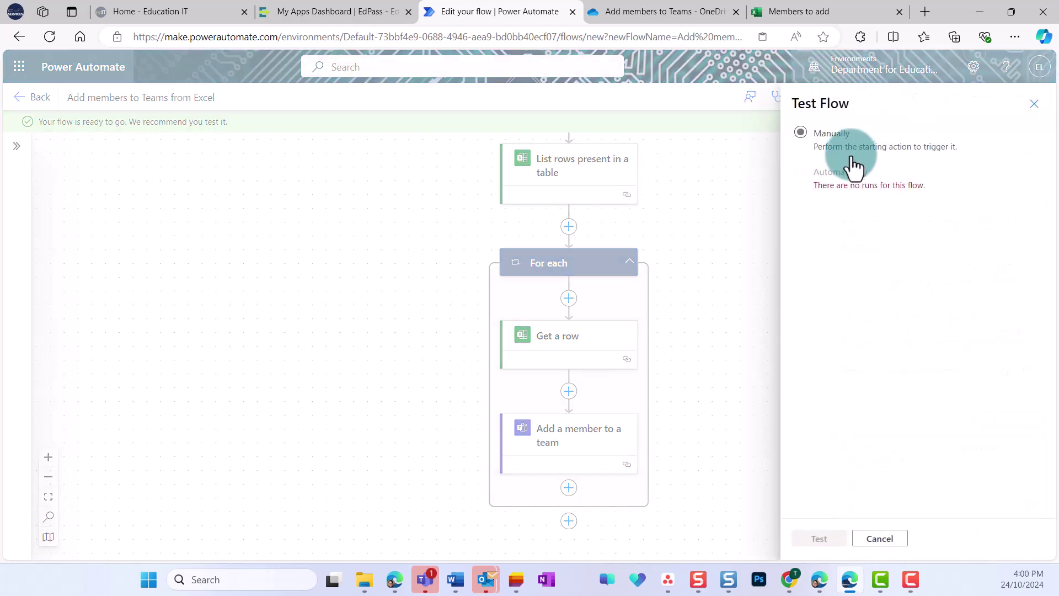
pyautogui.click(832, 138)
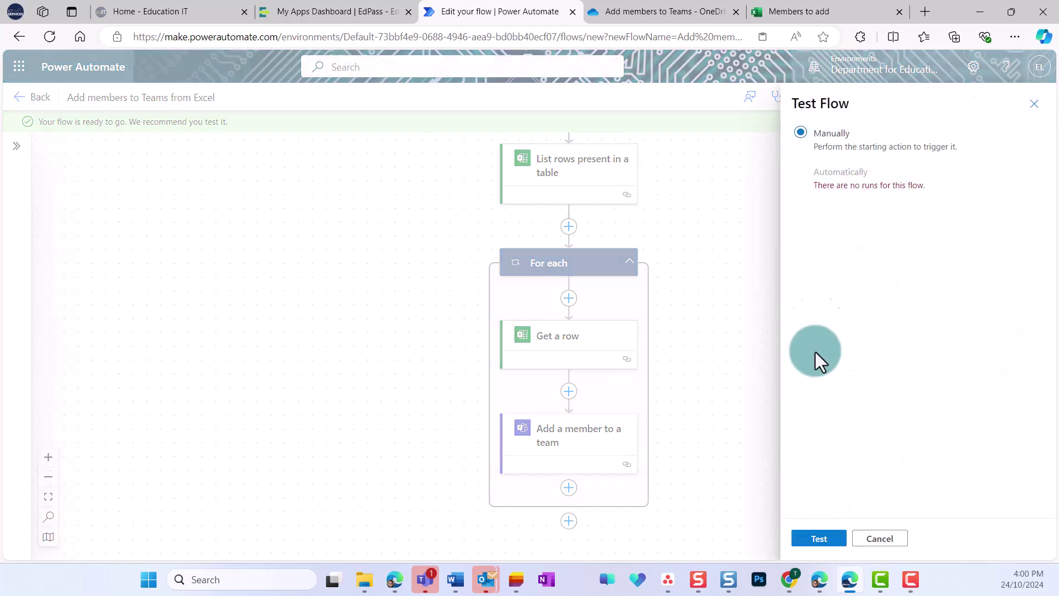
pyautogui.click(819, 539)
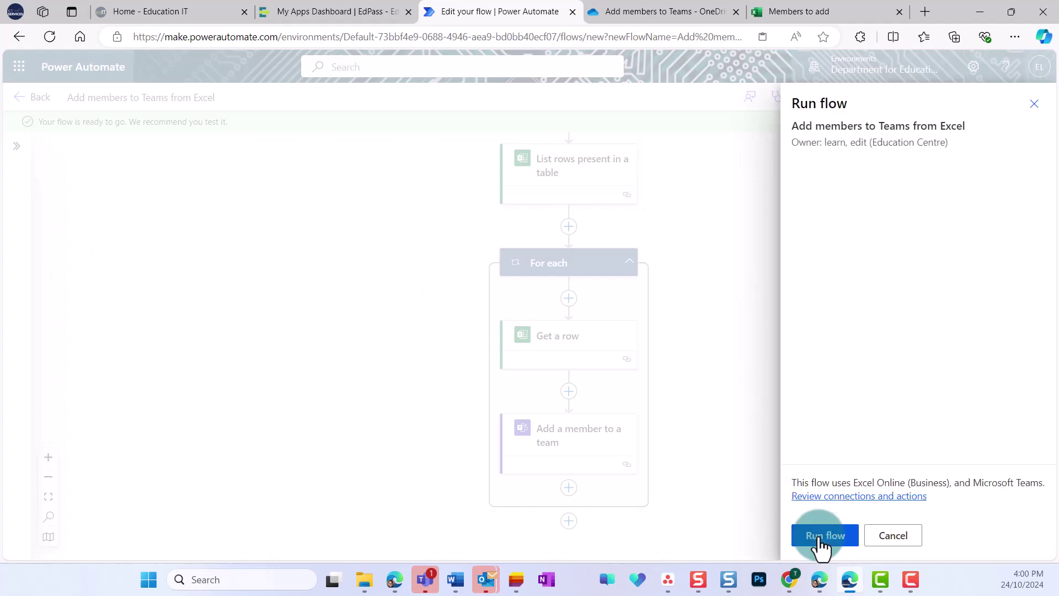
pyautogui.click(820, 543)
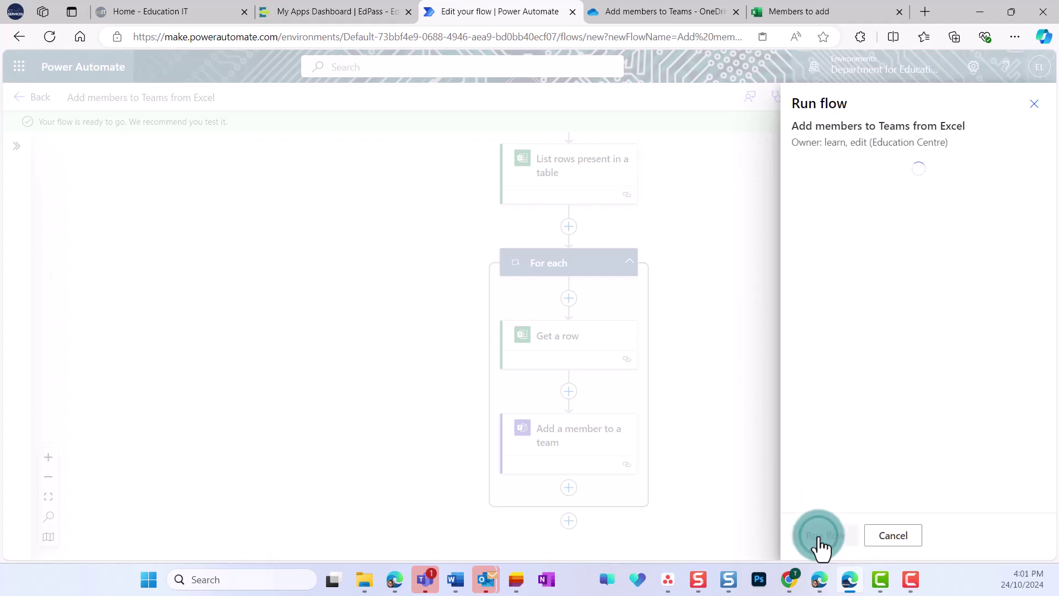
pyautogui.click(818, 538)
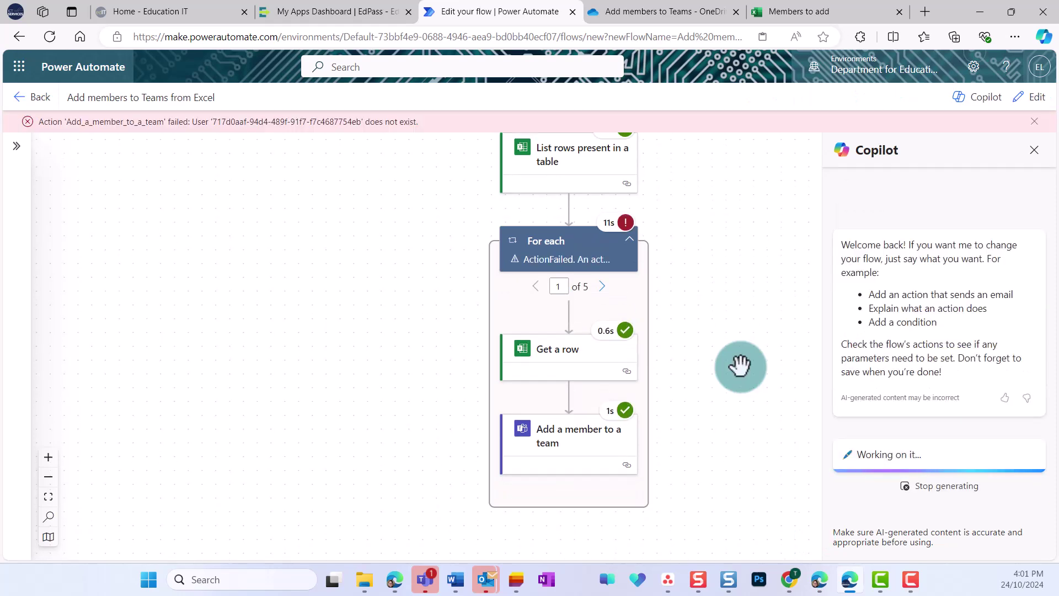
# Inspect the second loop iteration's NotFound member-addition failure, then return to the EdPass dashboard.
pyautogui.click(603, 288)
pyautogui.click(603, 287)
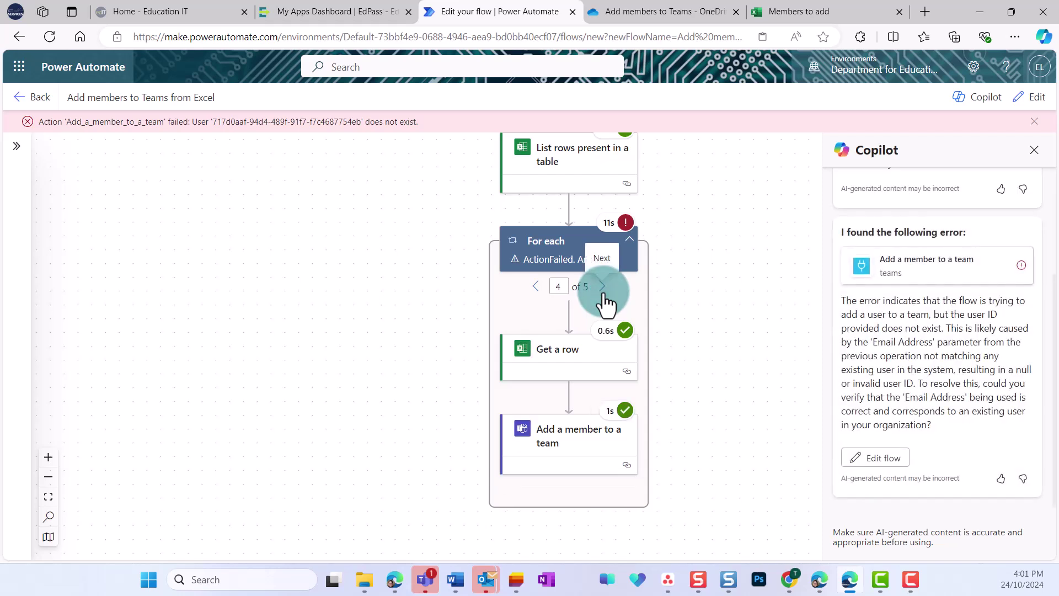
pyautogui.click(535, 286)
pyautogui.click(536, 286)
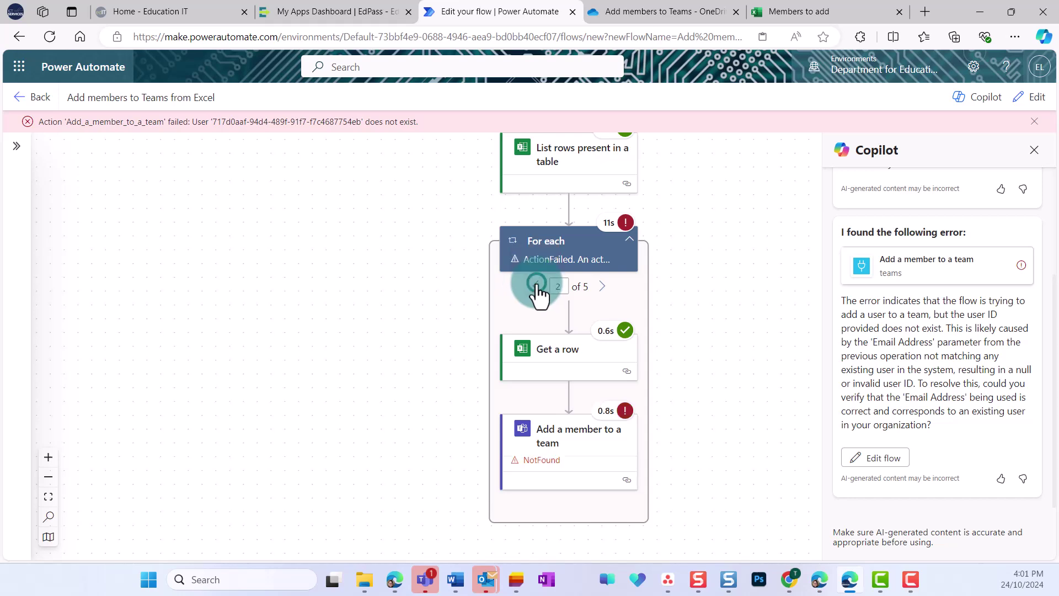
pyautogui.click(550, 447)
pyautogui.scroll(-1, 230, 426)
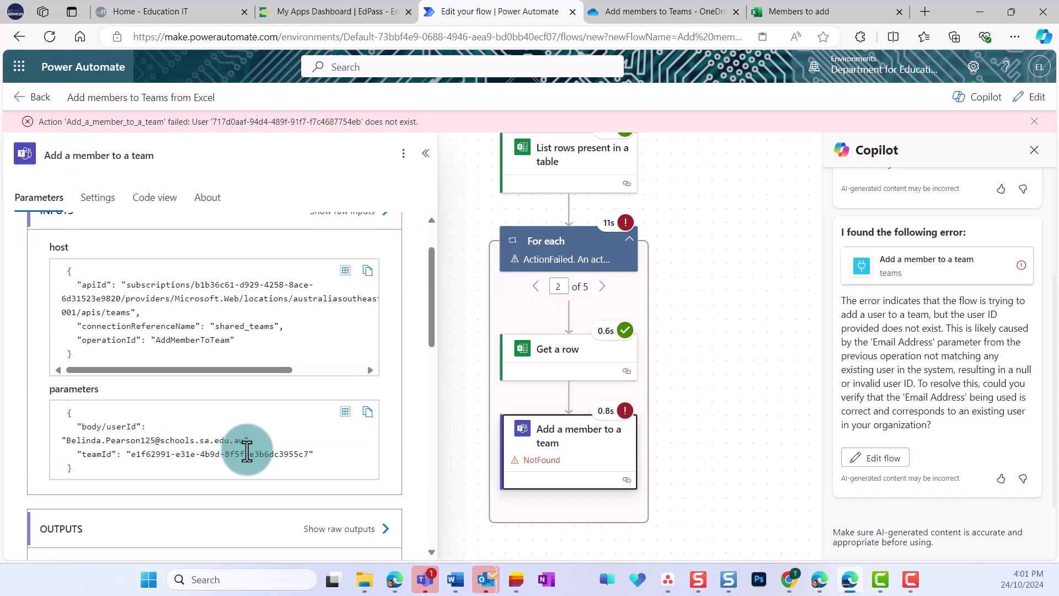
pyautogui.click(691, 456)
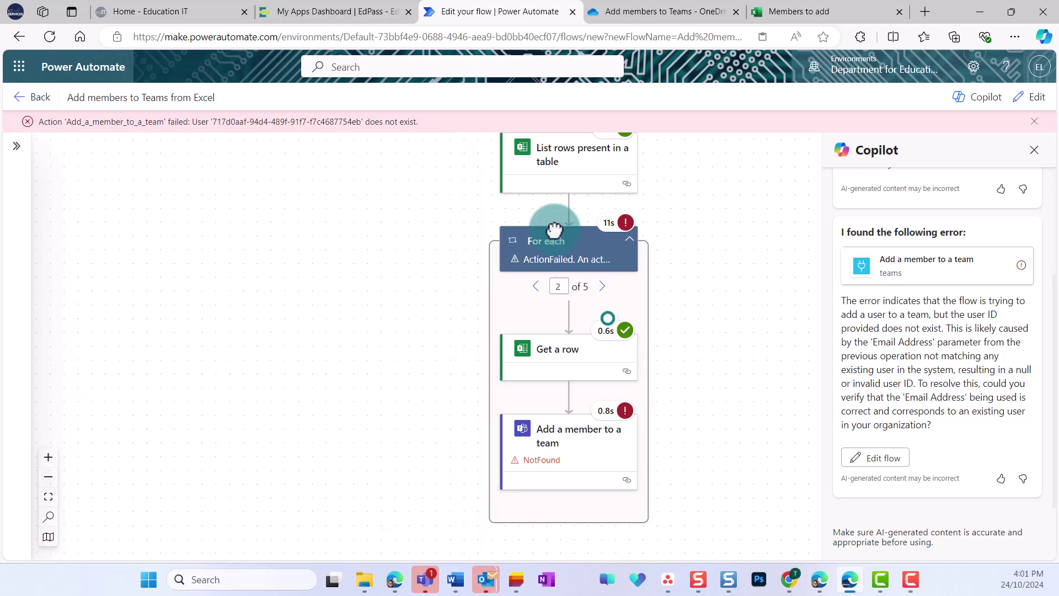
pyautogui.click(286, 10)
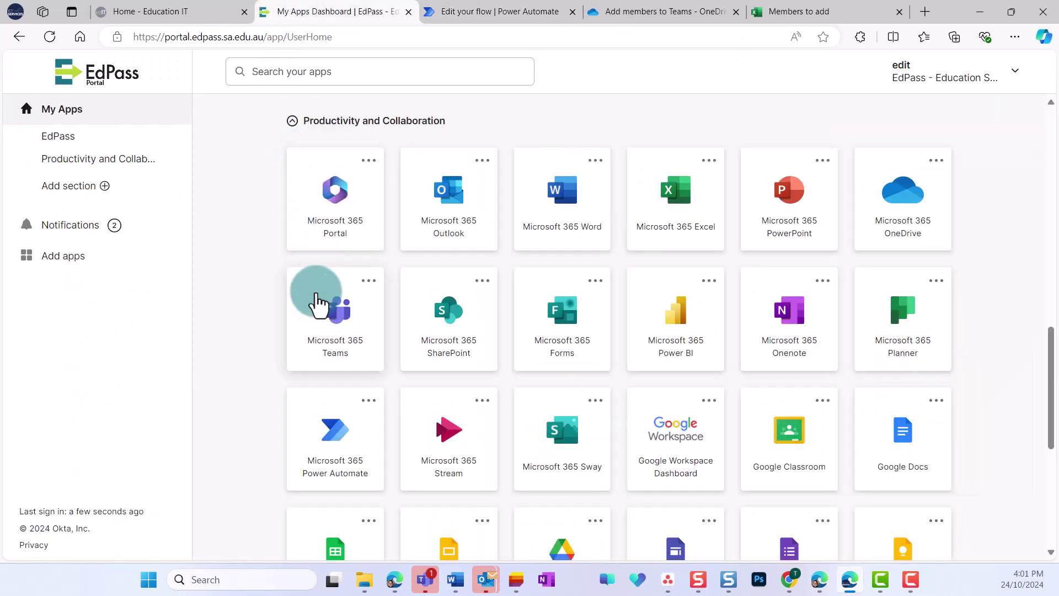
# Launch the Microsoft 365 Teams app from the EdPass My Apps grid.
pyautogui.click(315, 324)
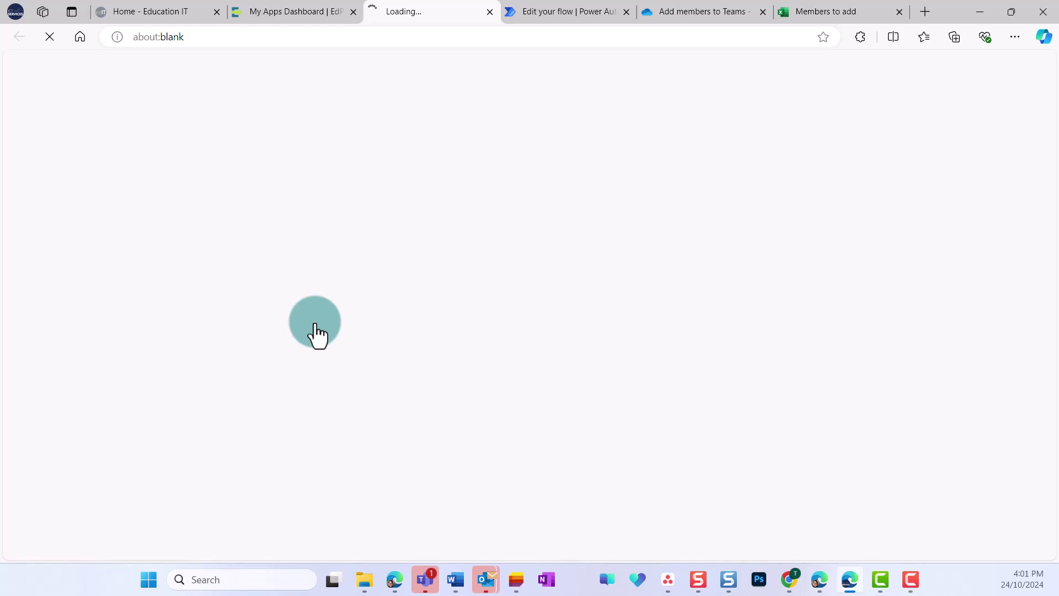